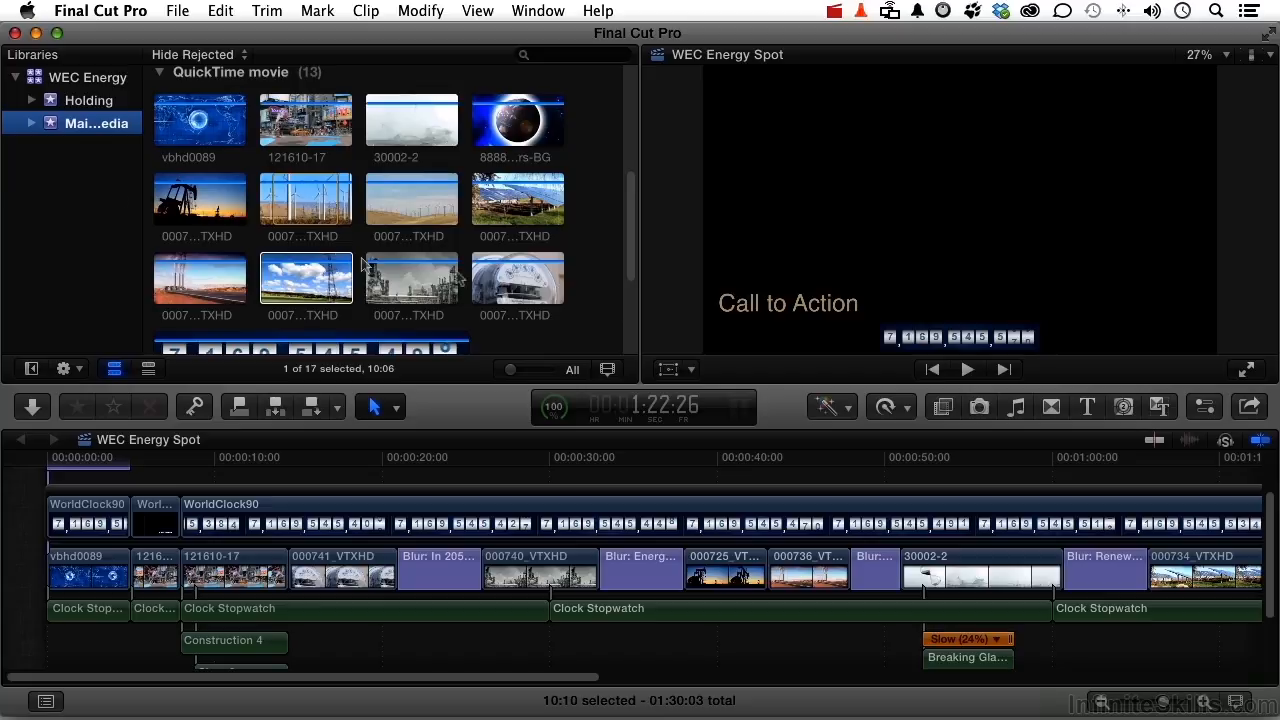
Replace the Placeholder clip at the end of the timeline with a Blur title from the Build In/Out category
key("alt+super+w")
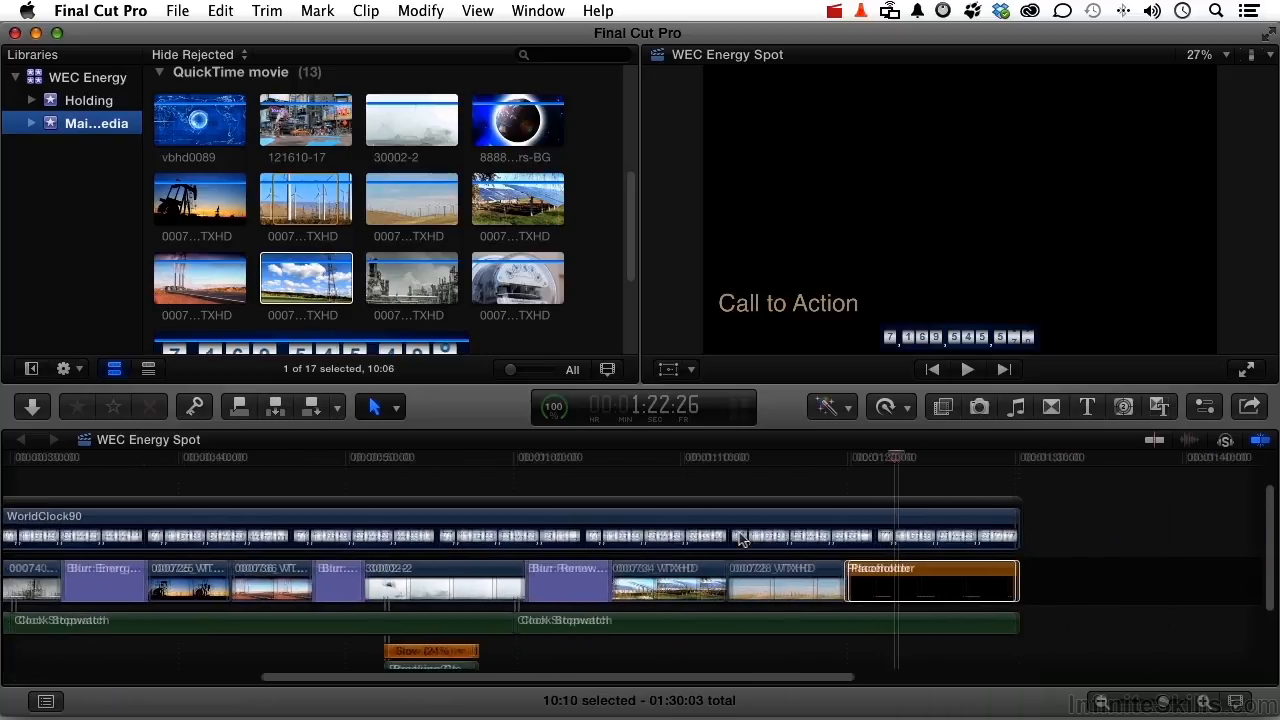
left_click(925, 571)
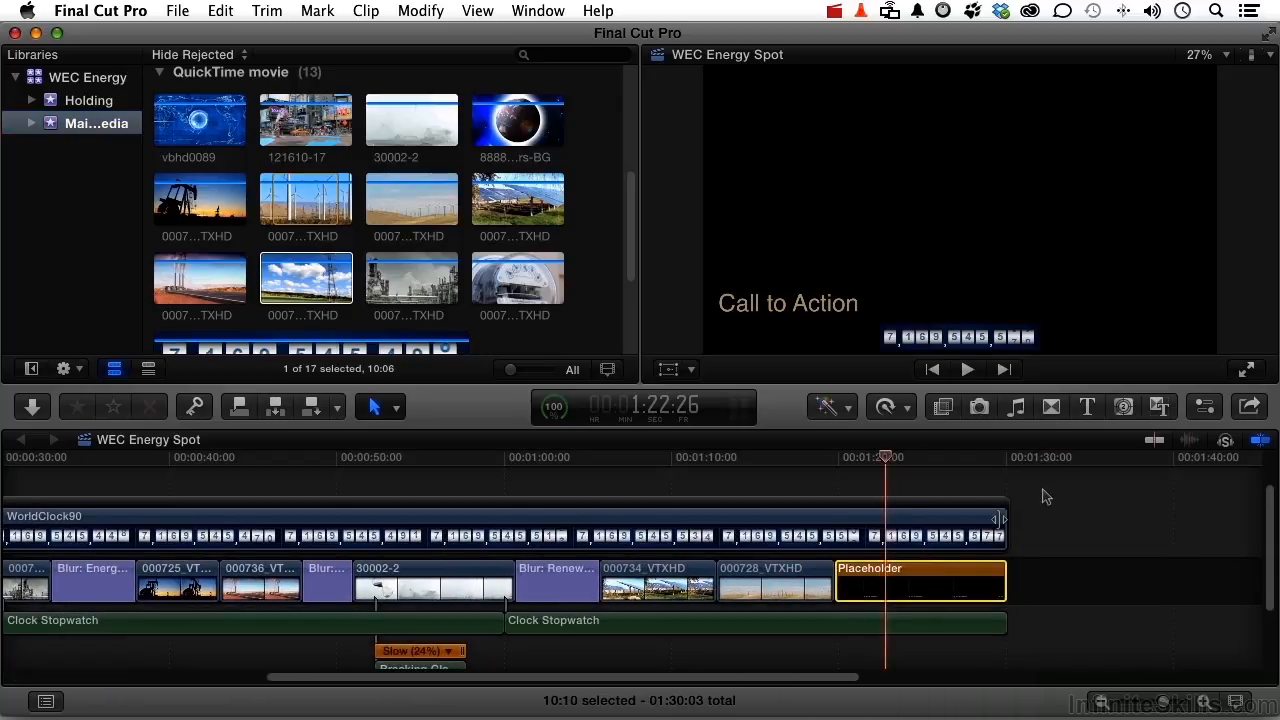
left_click(1087, 407)
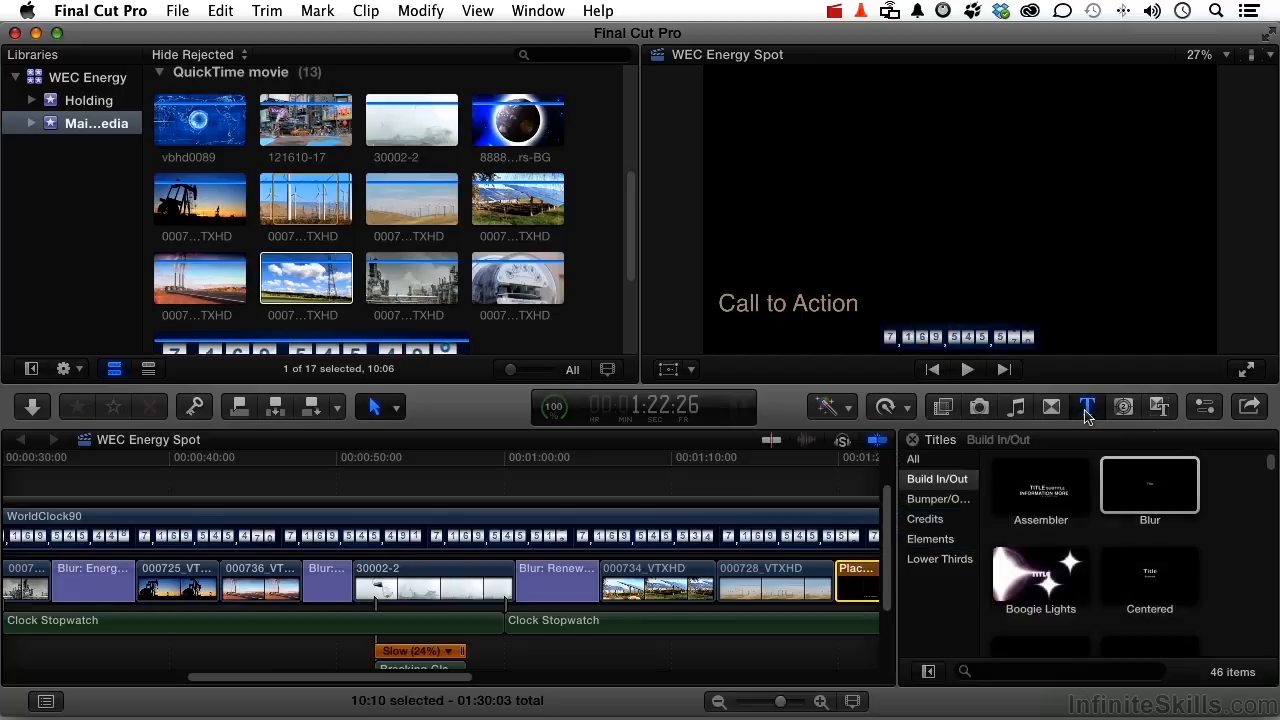
scroll(655, 575, "right", 5)
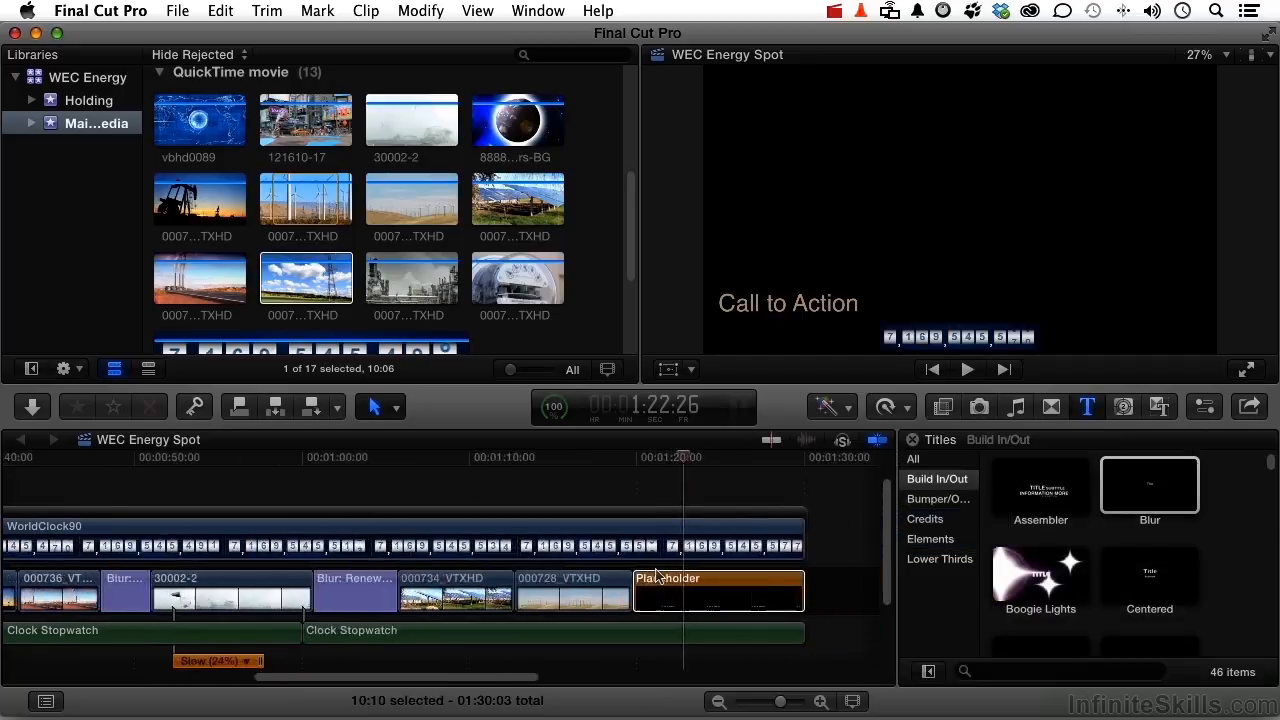
scroll(655, 575, "right", 3)
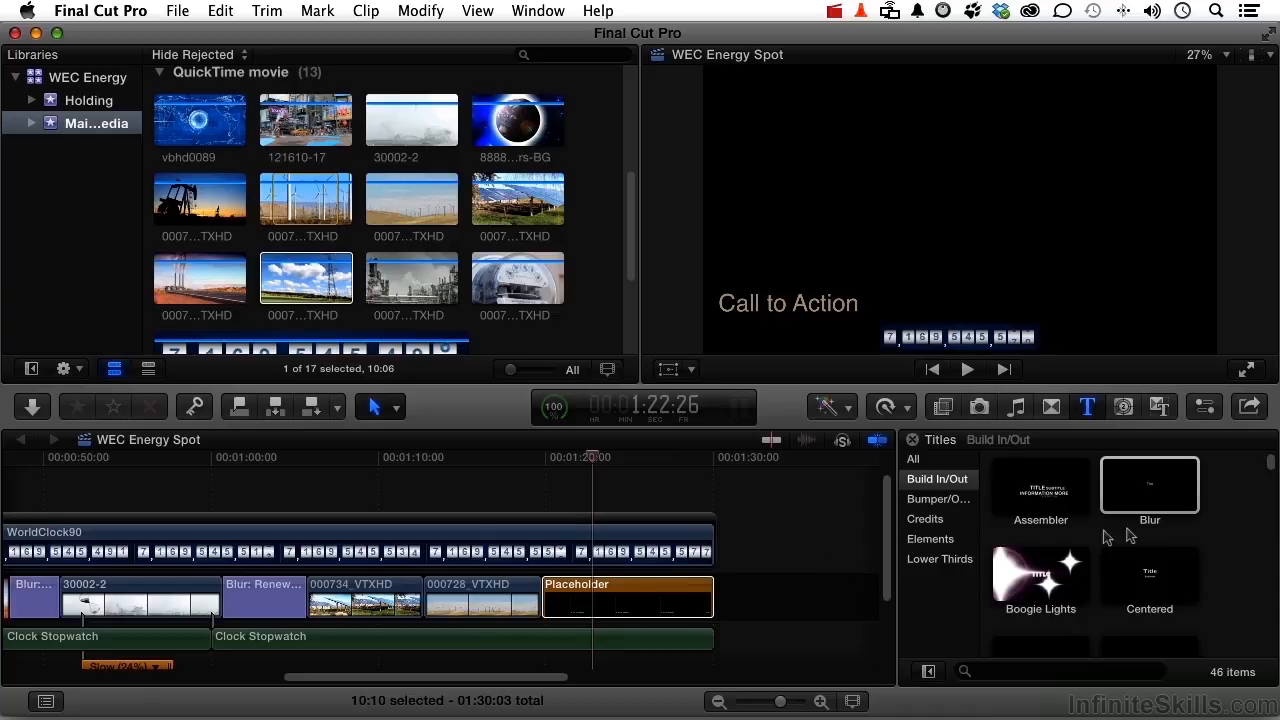
left_click(1165, 495)
left_click_drag(1087, 492, 649, 593)
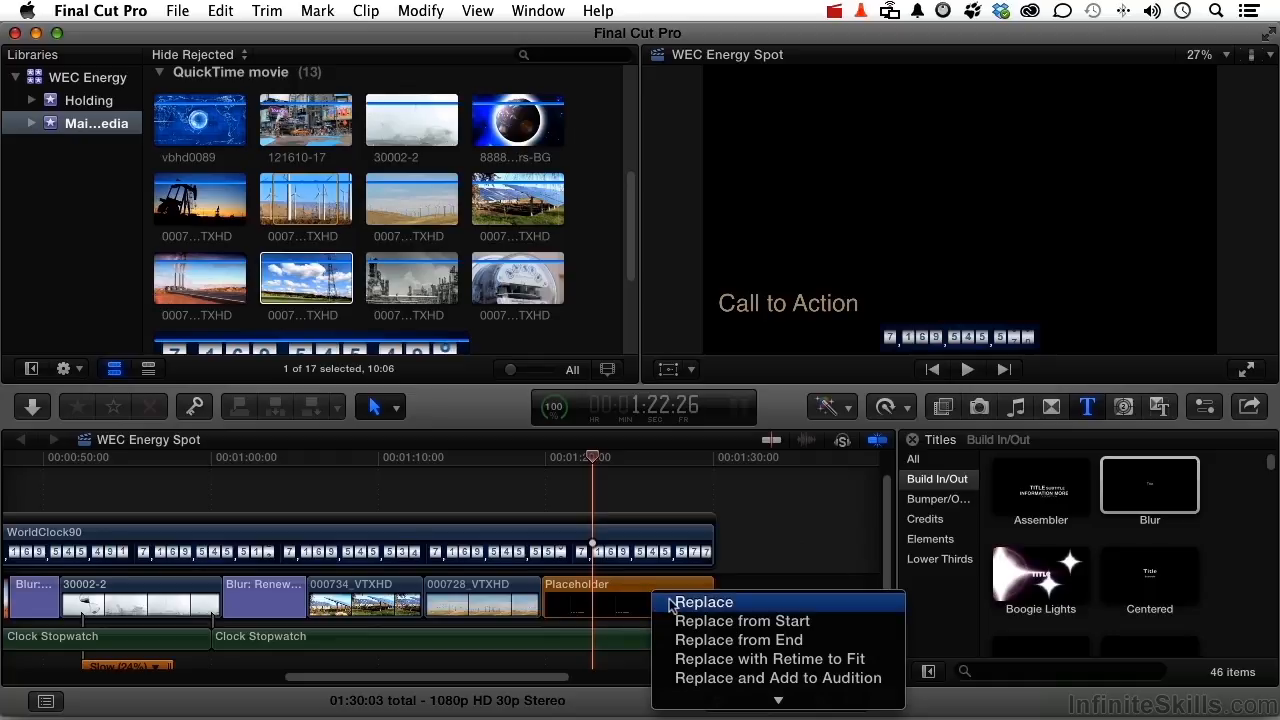
left_click(690, 602)
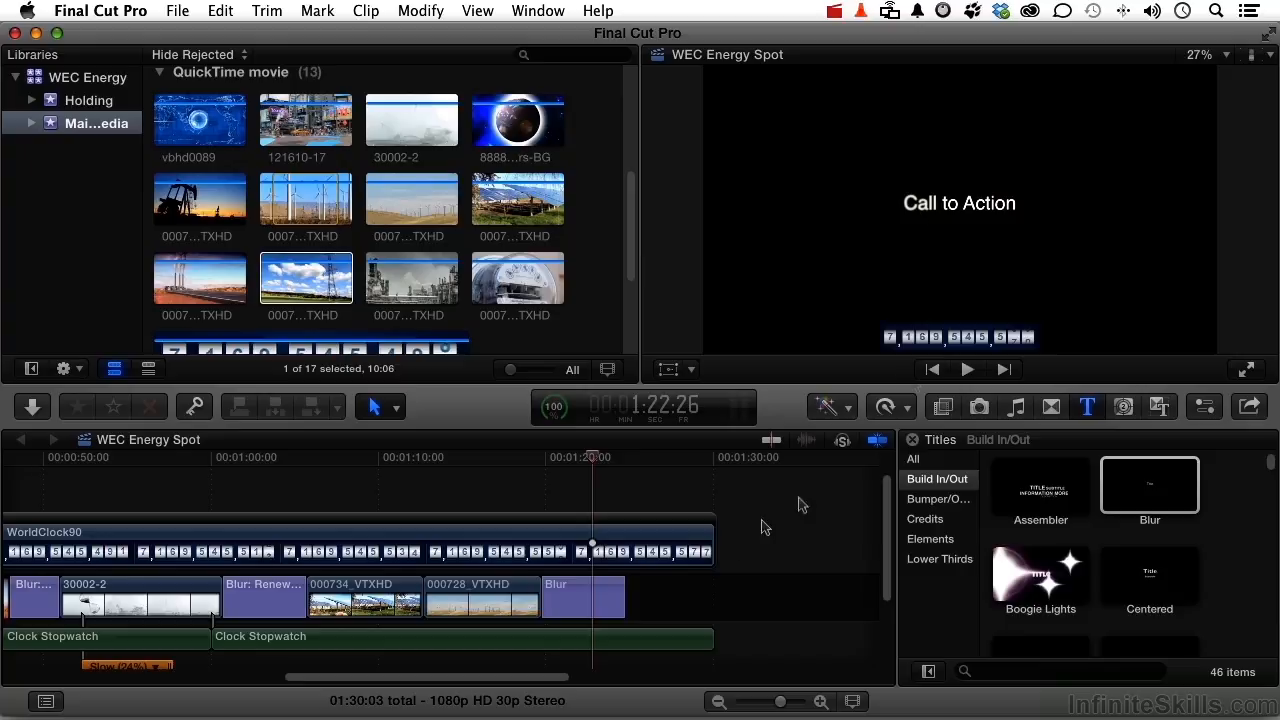
Add a second Blur title directly after the first and extend it to the end of the WorldClock90 clip
left_click_drag(1147, 488, 693, 596)
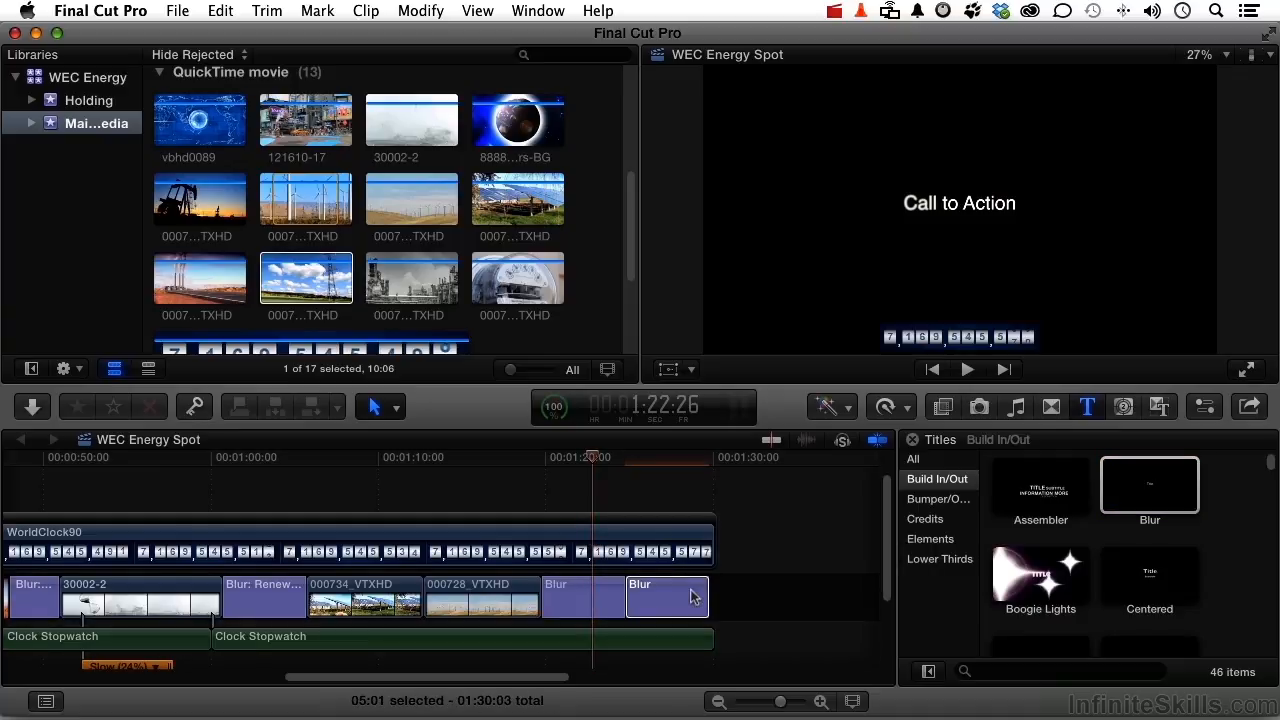
left_click_drag(709, 598, 712, 603)
Set the first new Blur title's text to "Public Broadcasting Presents", "The Future of Energy", a blank line, and "Check local stations for date and time"
left_click(576, 603)
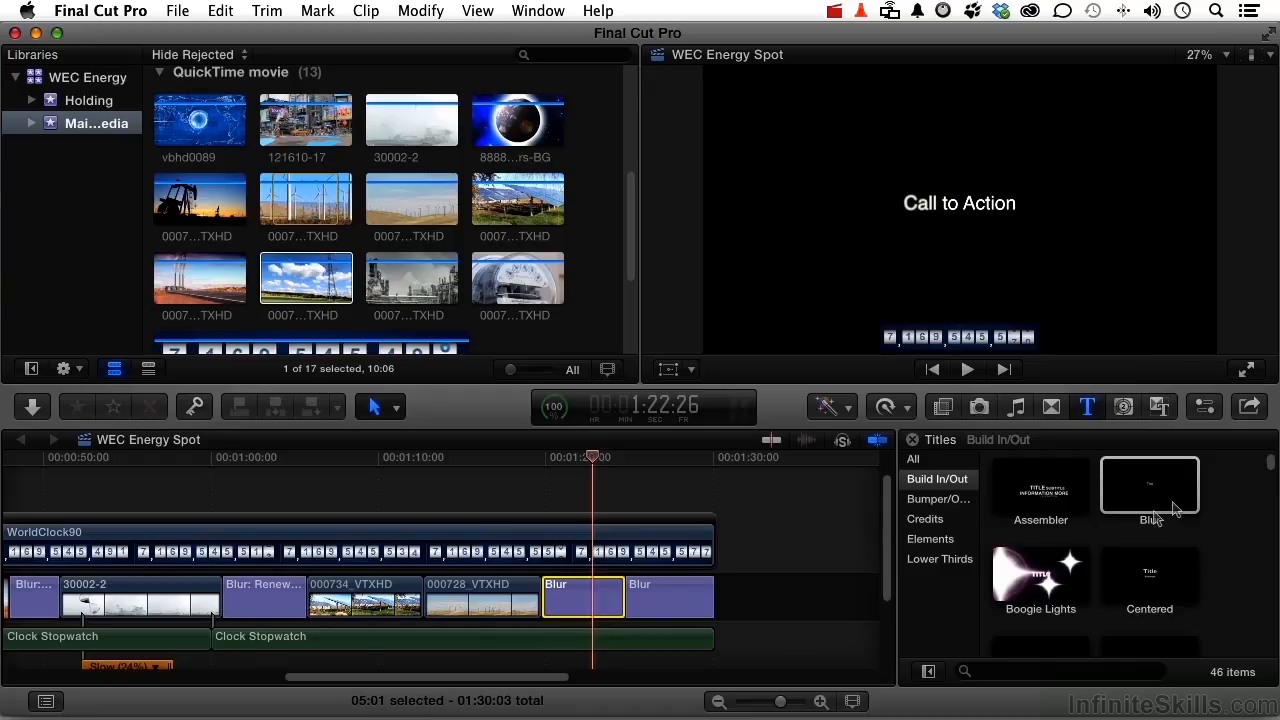
left_click(1204, 410)
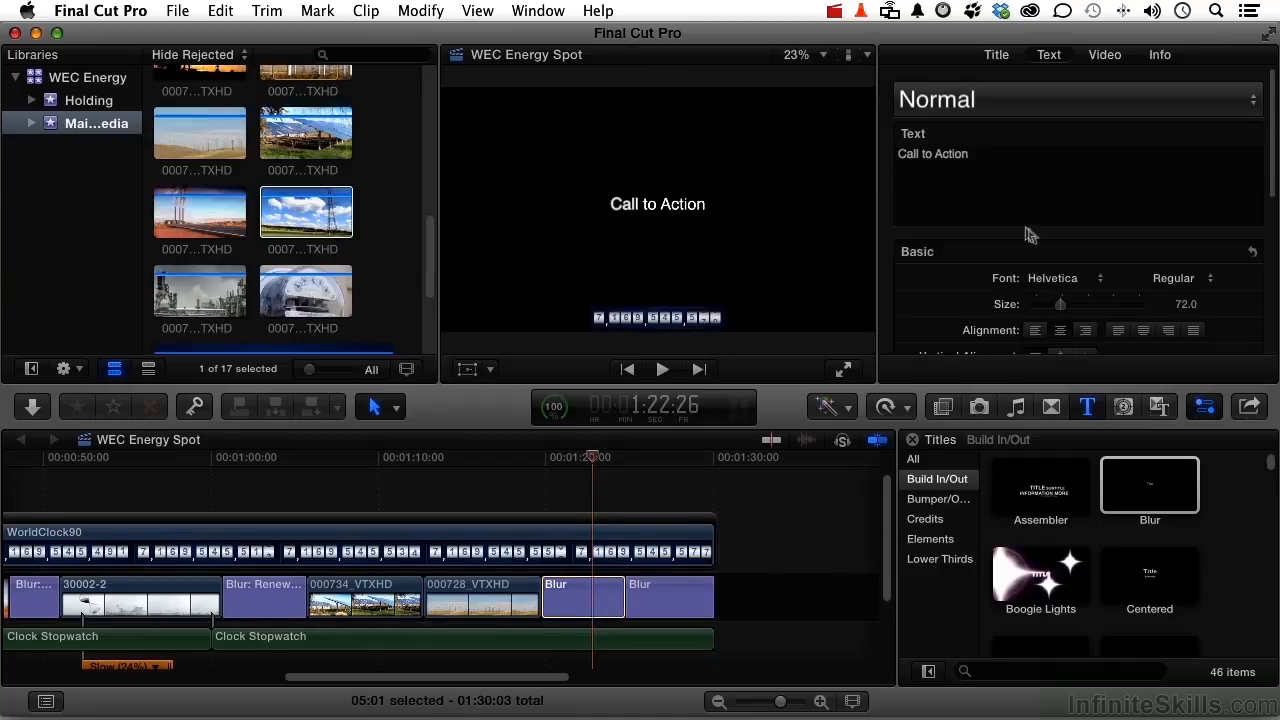
left_click(983, 155)
key("BackSpace")
key("BackSpace")
key("BackSpace")
key("BackSpace")
key("BackSpace")
key("BackSpace")
key("BackSpace")
key("BackSpace")
key("BackSpace")
key("BackSpace")
key("BackSpace")
key("BackSpace")
key("BackSpace")
key("BackSpace")
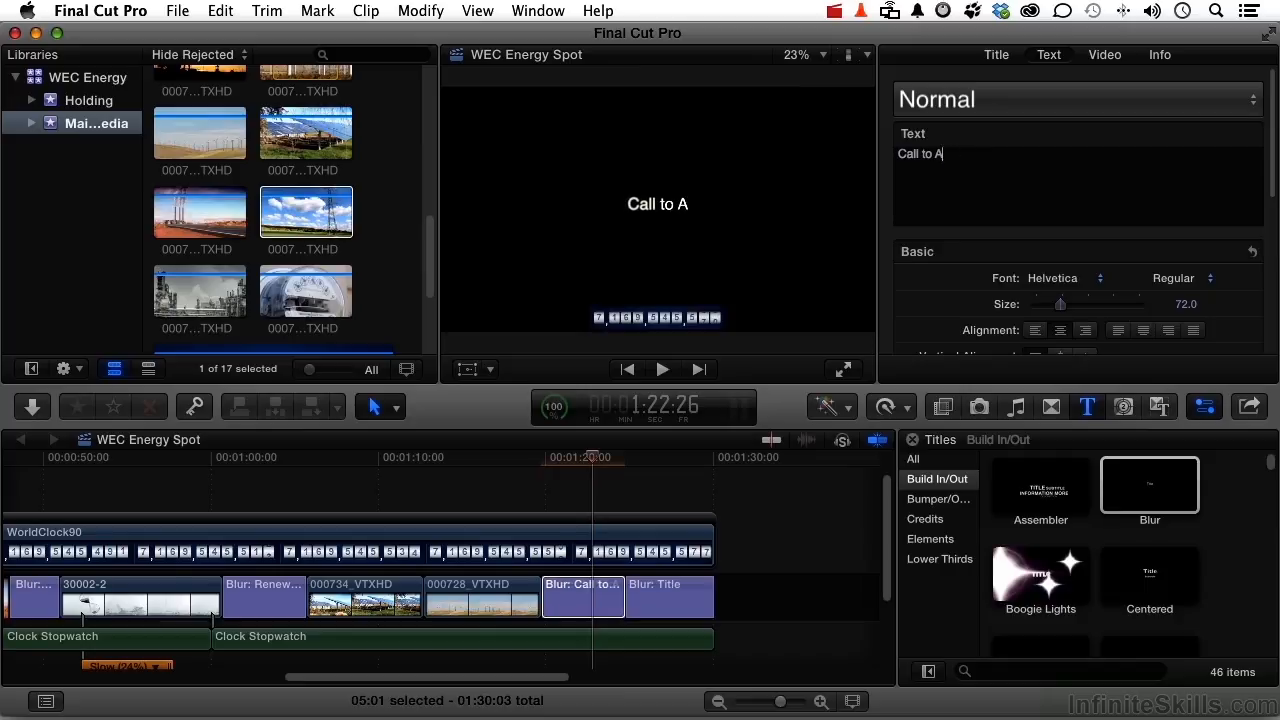
type("Pu")
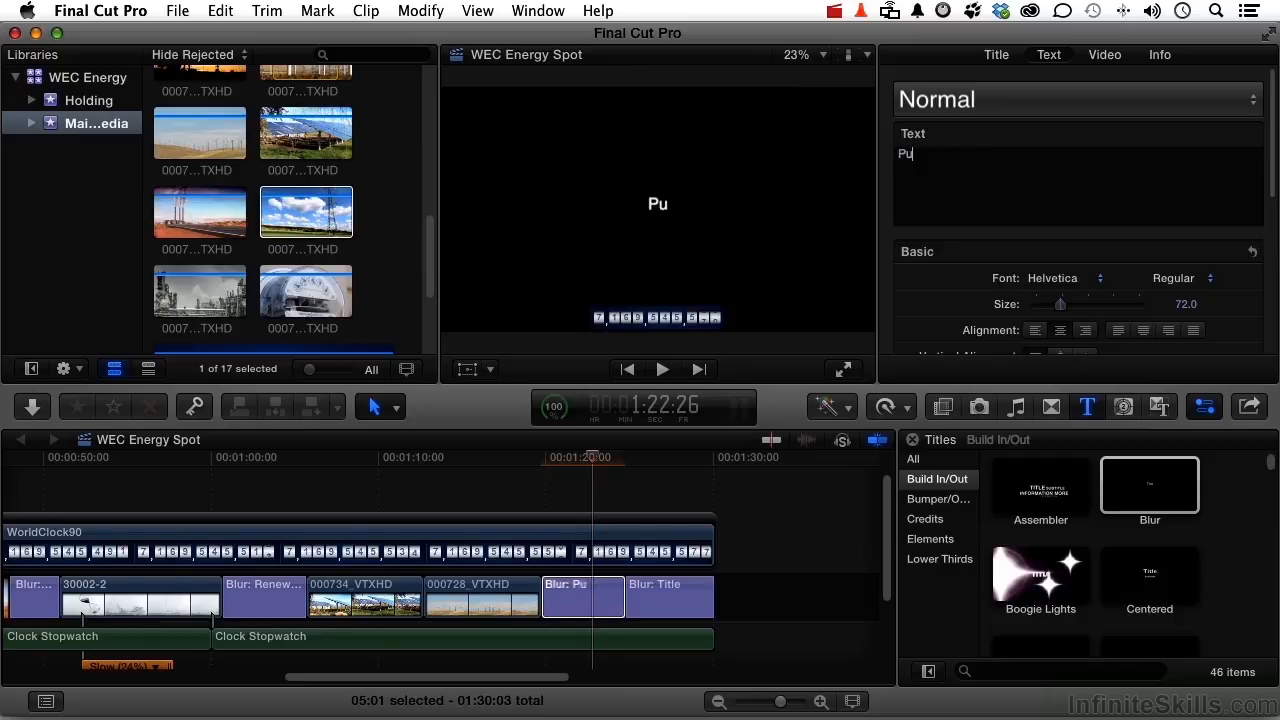
type("blic Broadca")
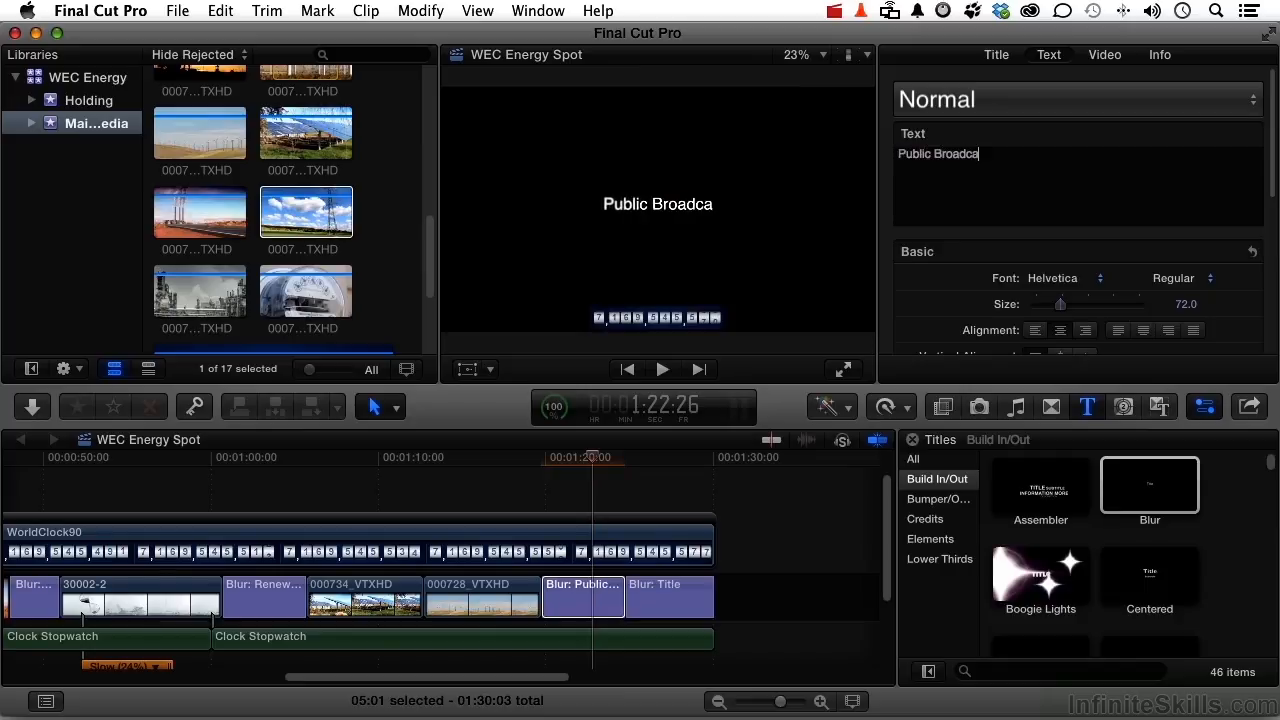
type("sting Presents")
key("Return")
type("T")
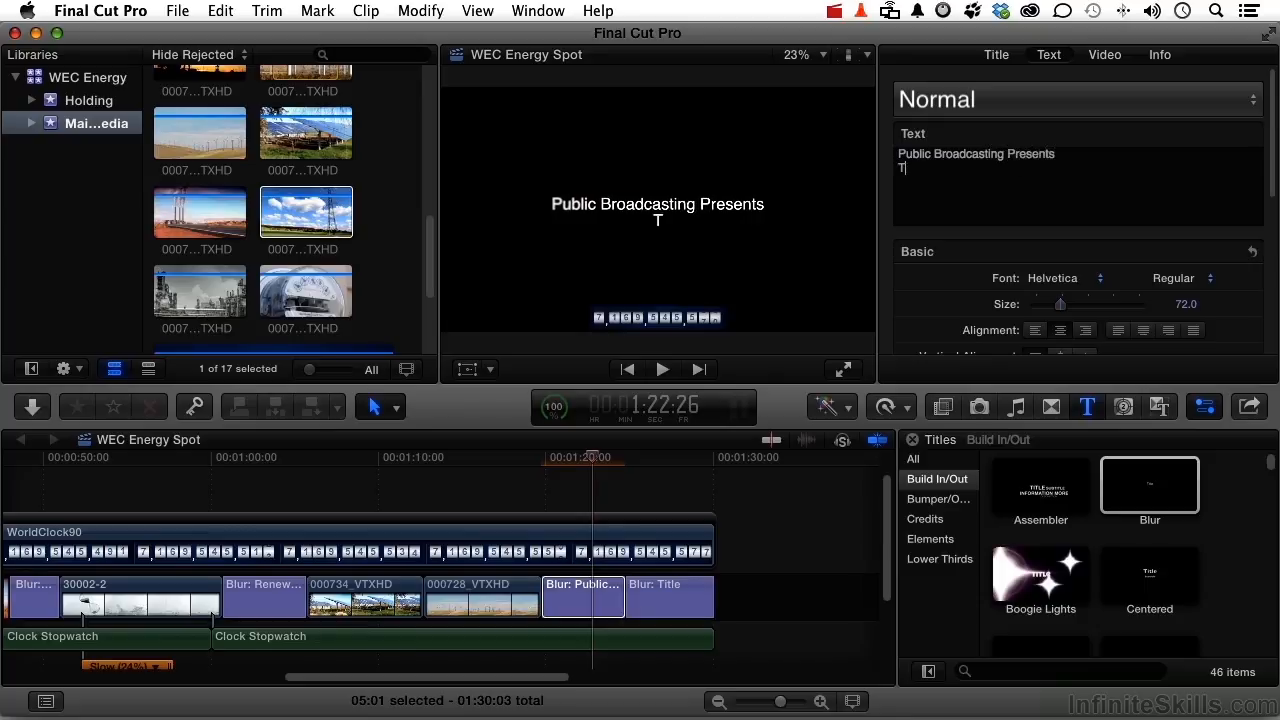
type("he Future of Energy")
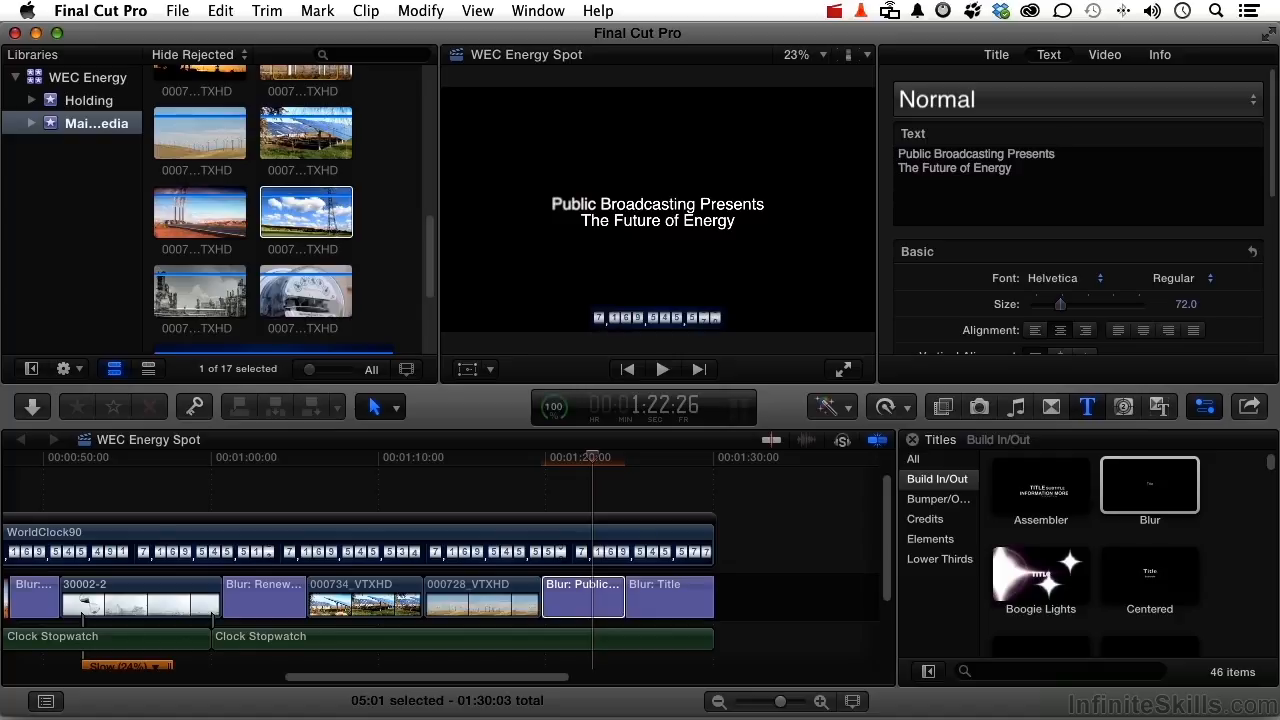
type("Check local stations for date and time")
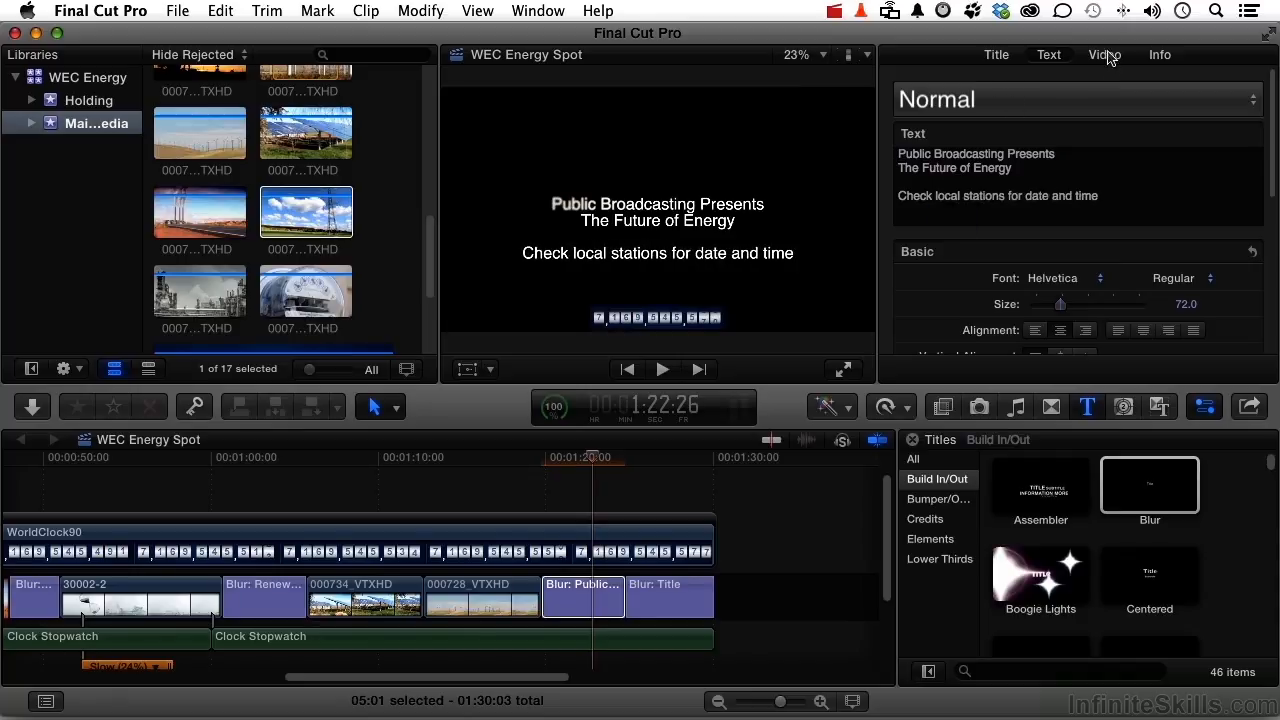
Set the Public Broadcasting title's Y position to 60 px and play that section back
left_click(1104, 55)
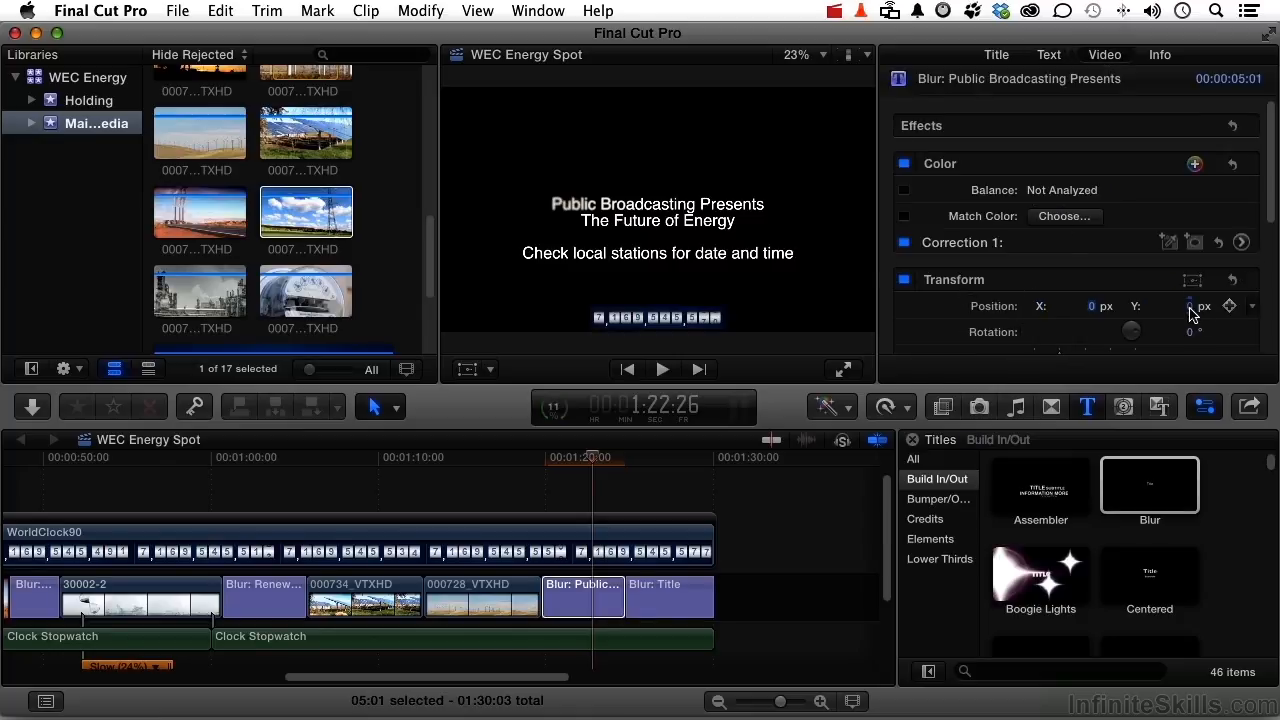
left_click_drag(1188, 306, 1190, 314)
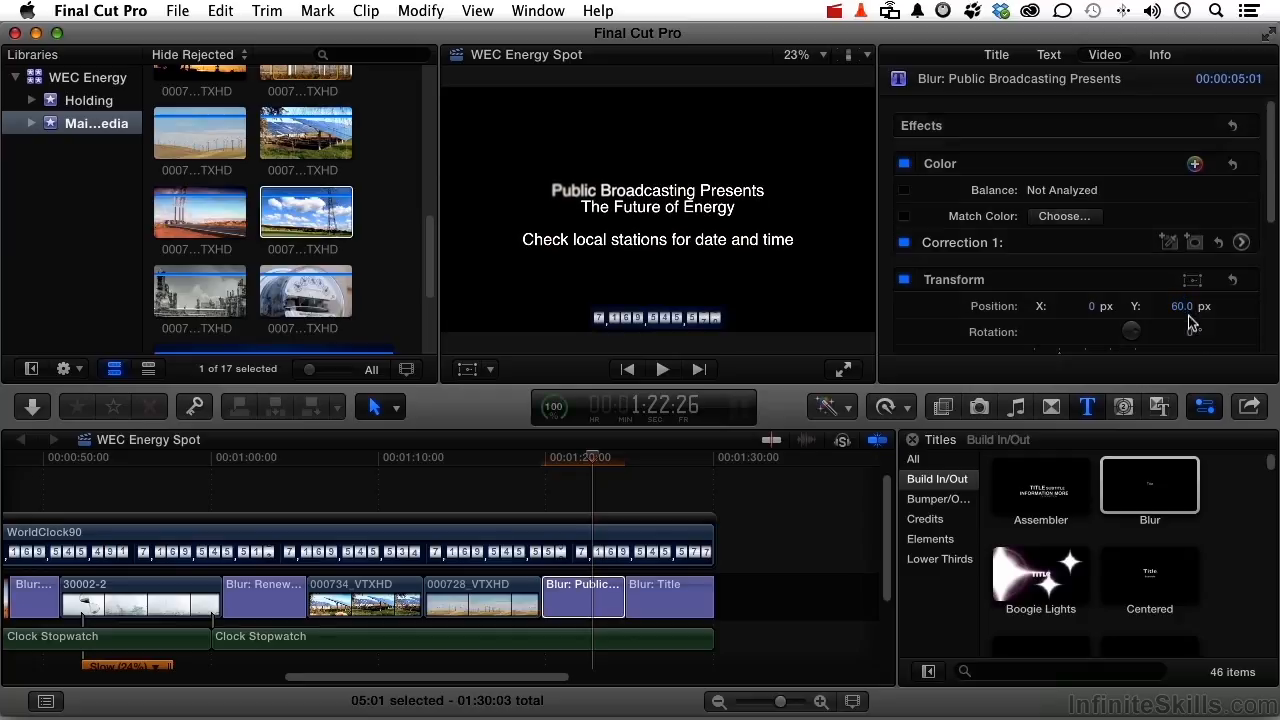
left_click(522, 458)
key("space")
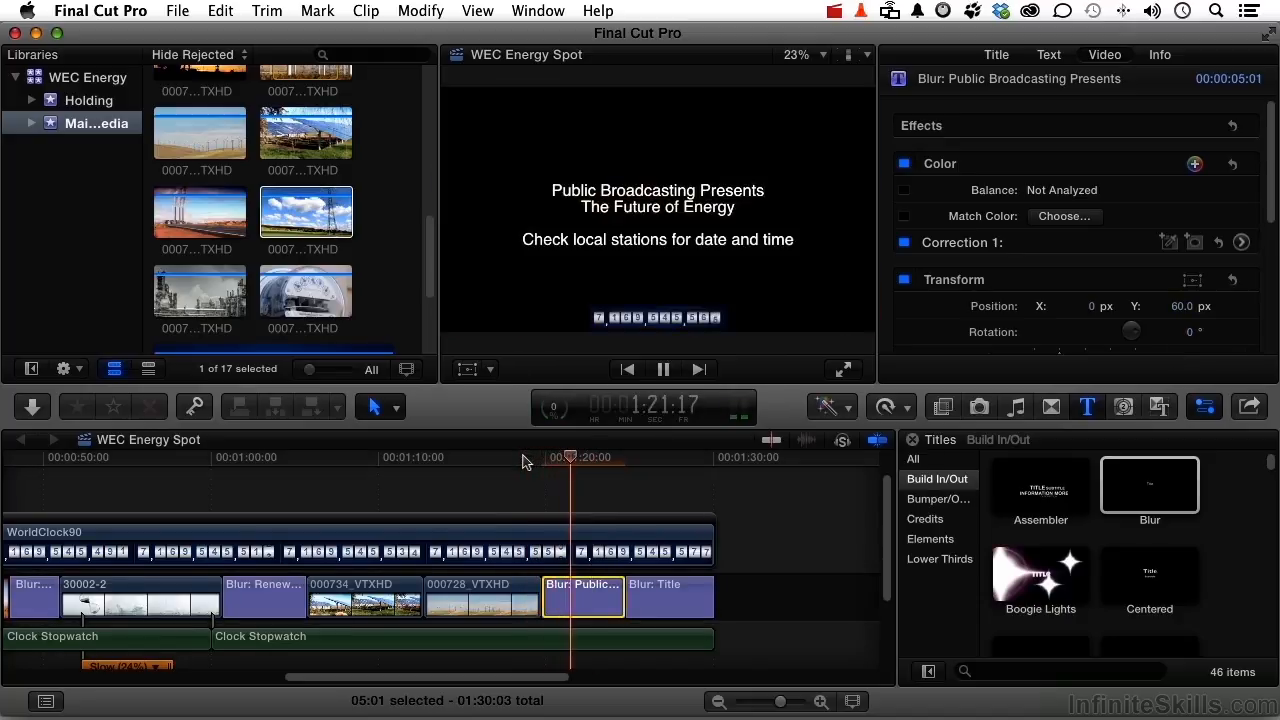
key("space")
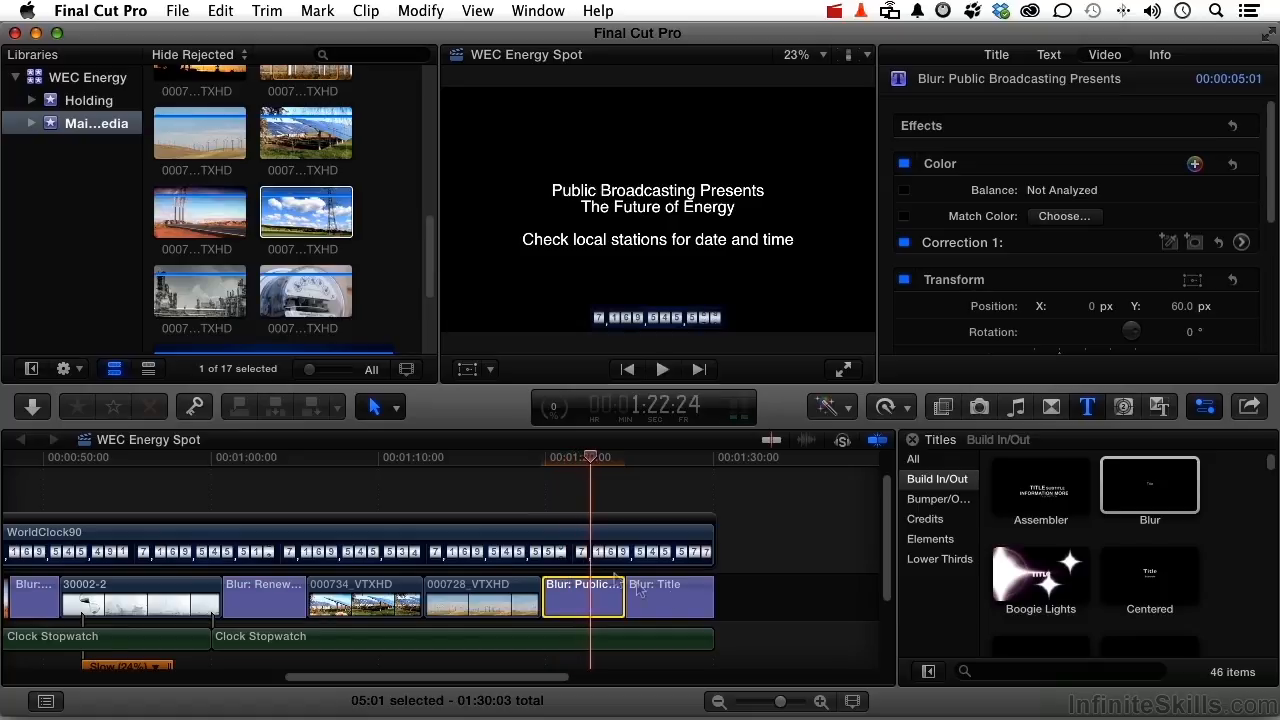
Change the text of the last Blur title to "Before it's too late..."
left_click(676, 604)
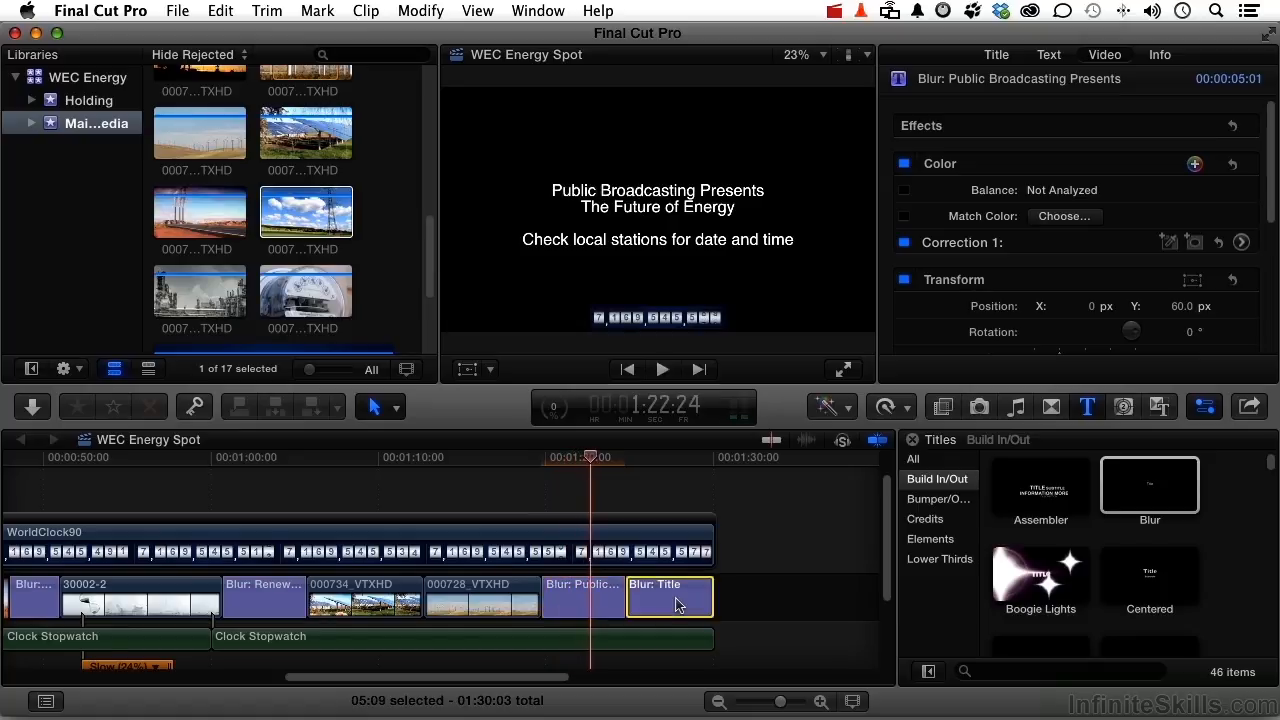
left_click(670, 458)
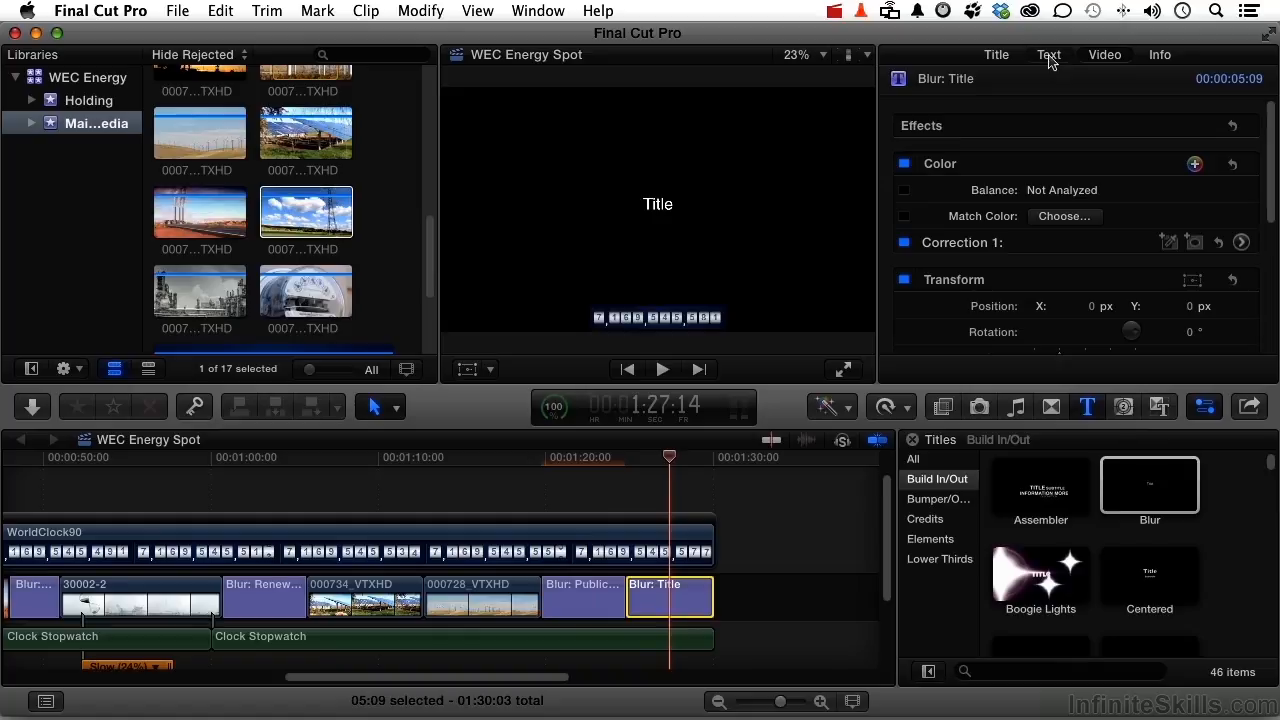
left_click(1049, 55)
double_click(920, 156)
key("BackSpace")
type("Befo")
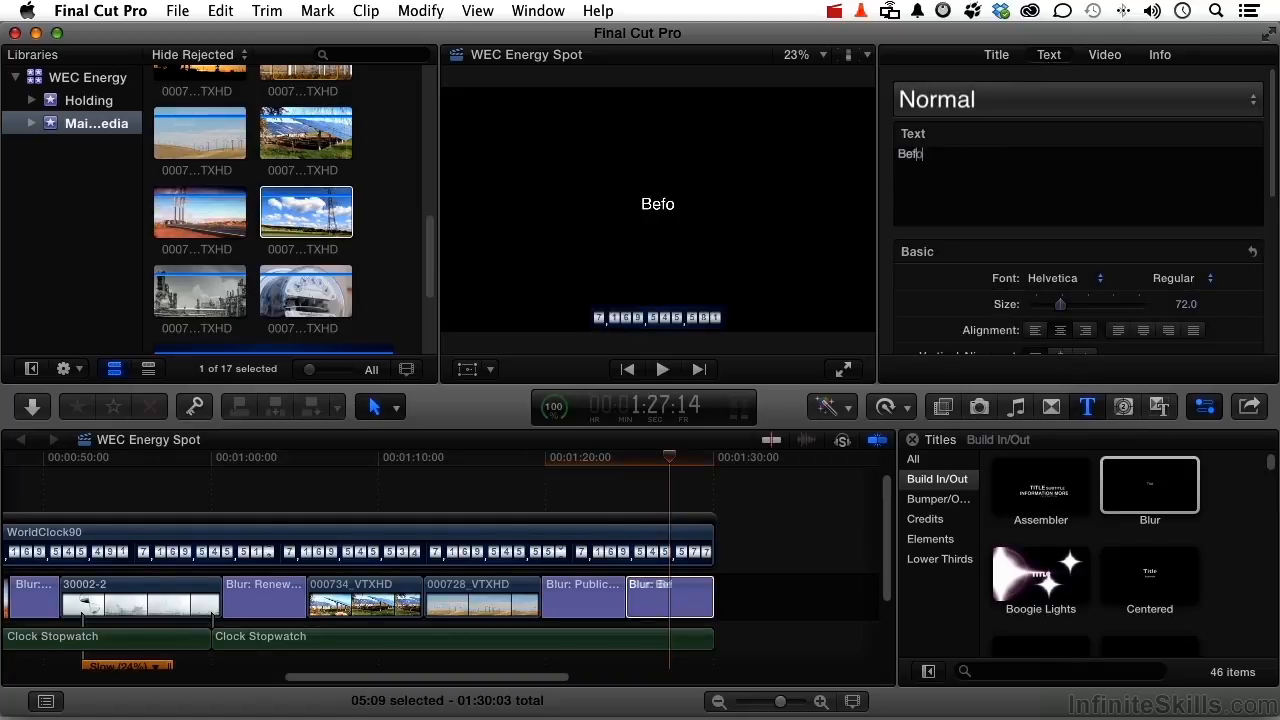
type("re it's too lat")
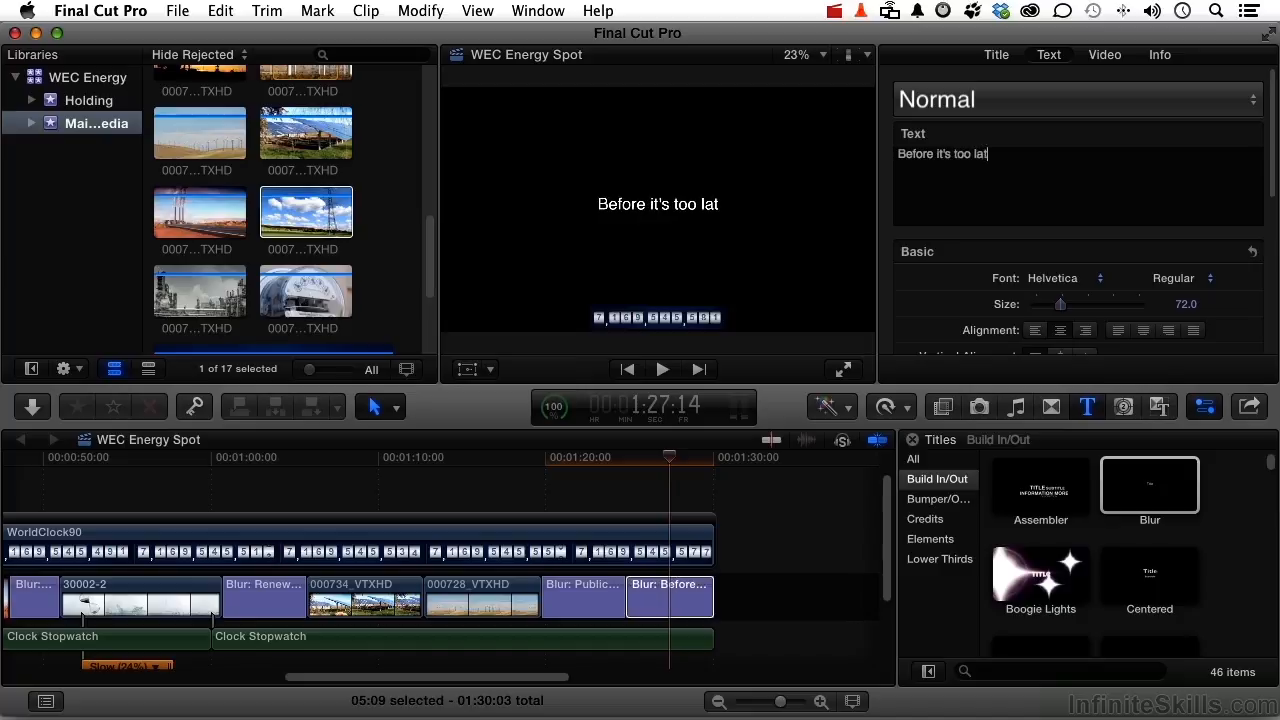
type("e...")
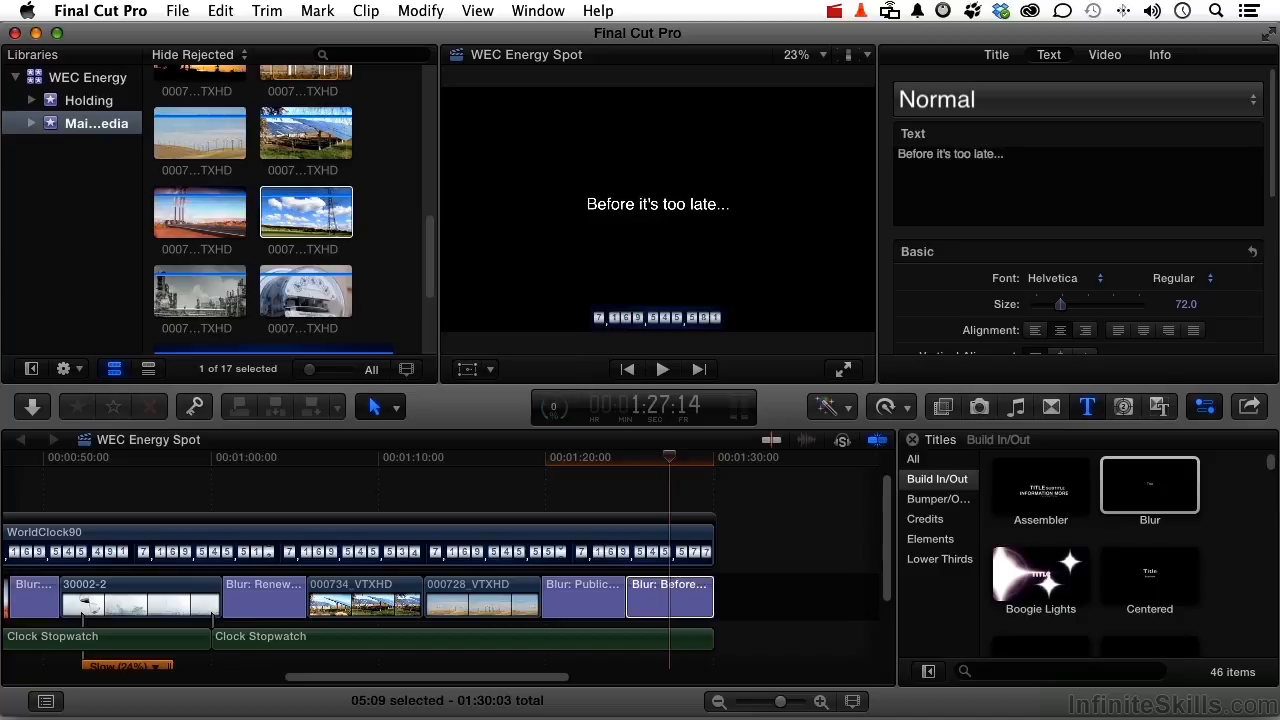
Set the font size of the "Before it's too late..." title to 100
left_click(1182, 308)
type("100")
key("Return")
Set the font size of the Public Broadcasting title to 100
left_click(603, 601)
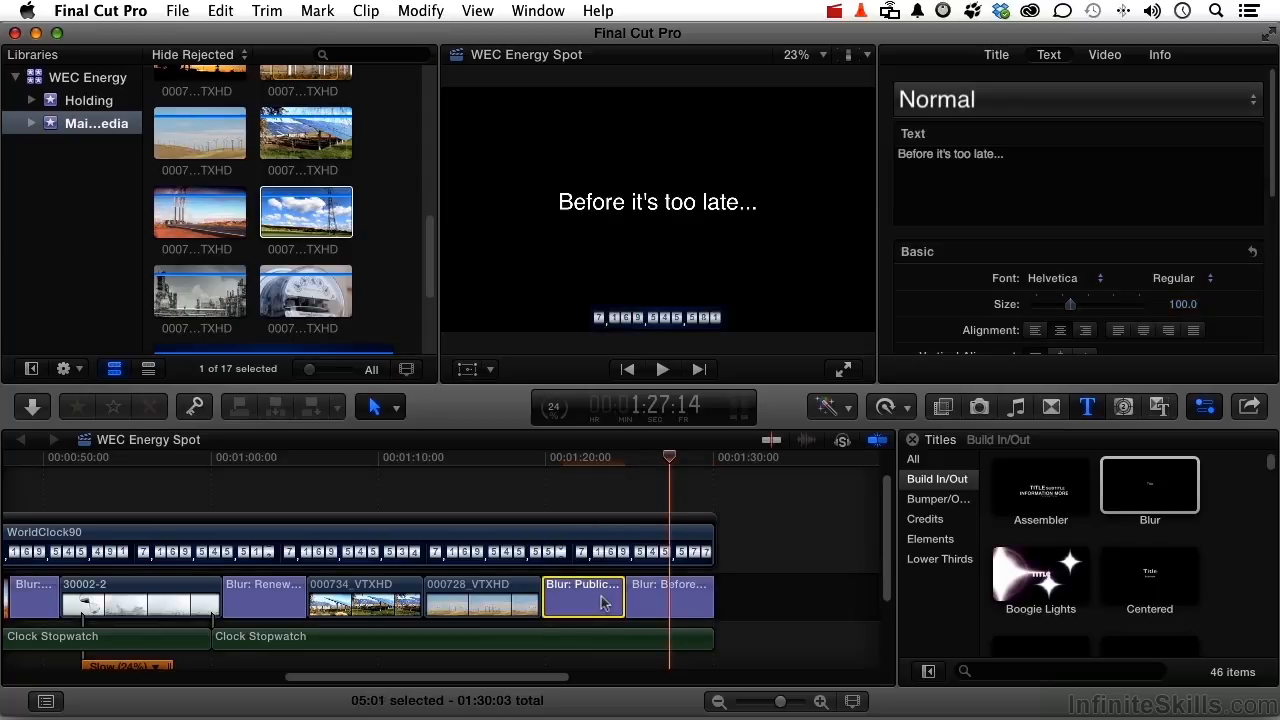
left_click(591, 457)
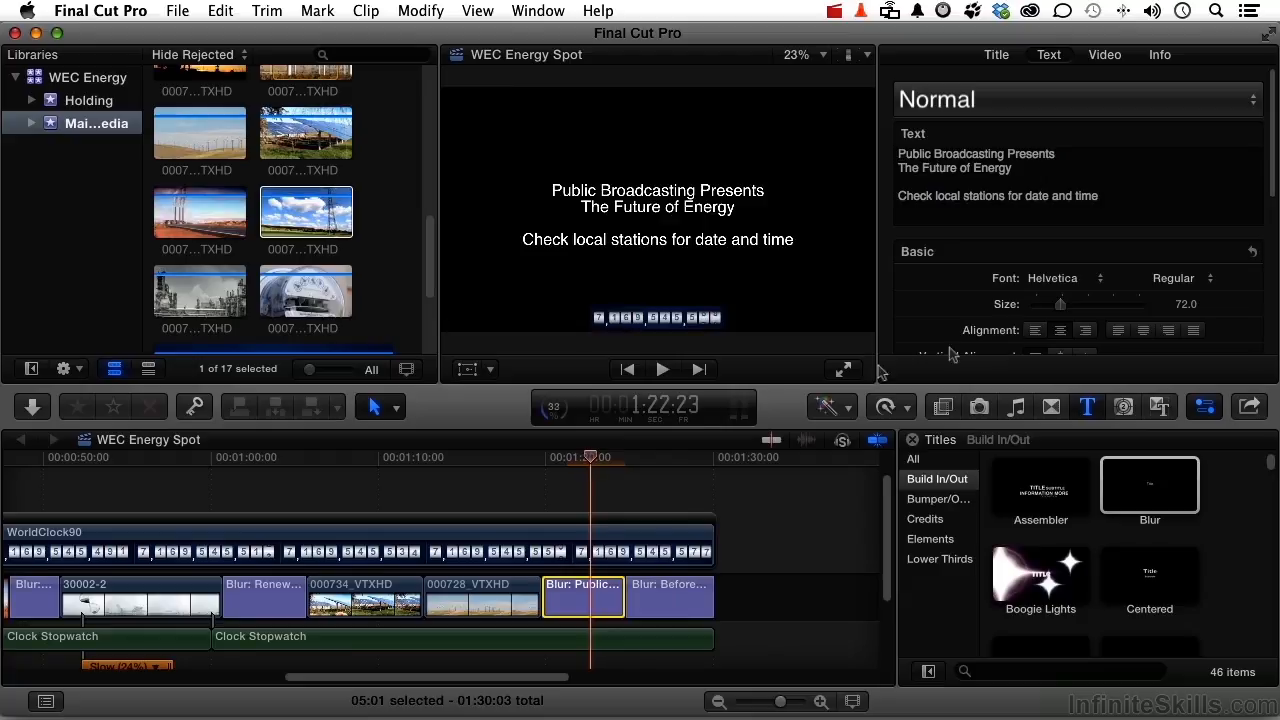
left_click(1187, 305)
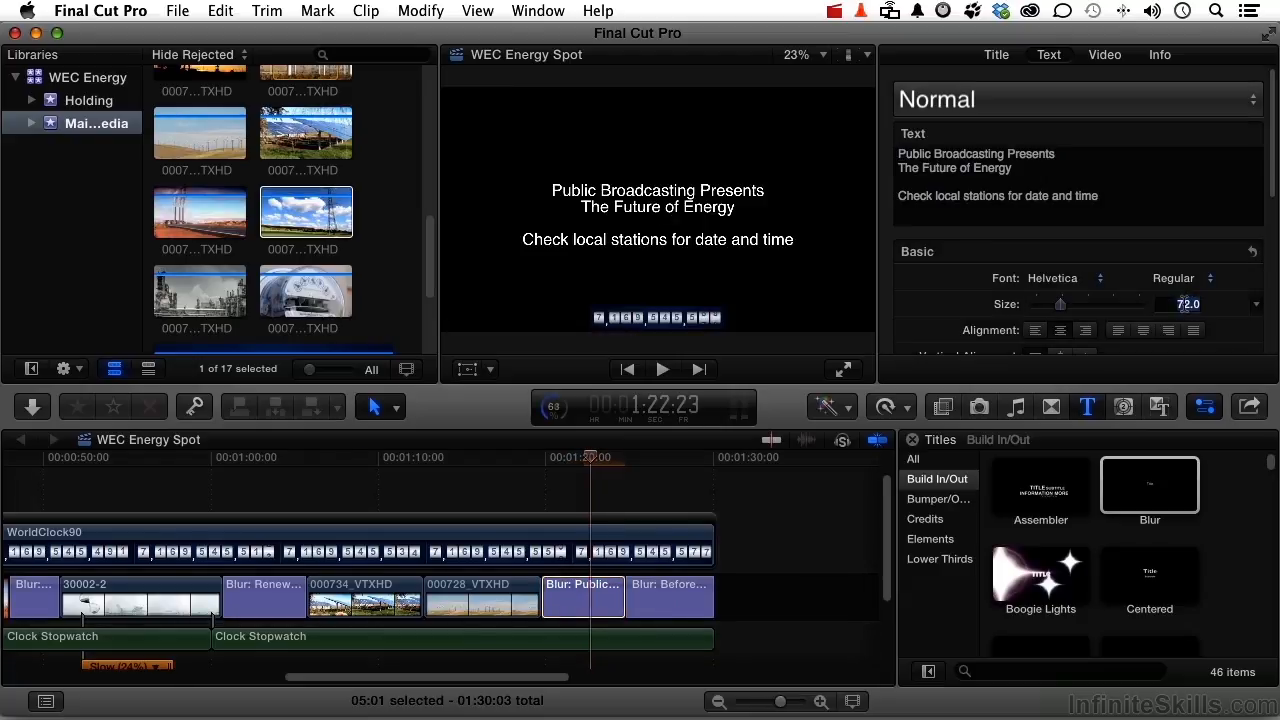
type("100")
key("Return")
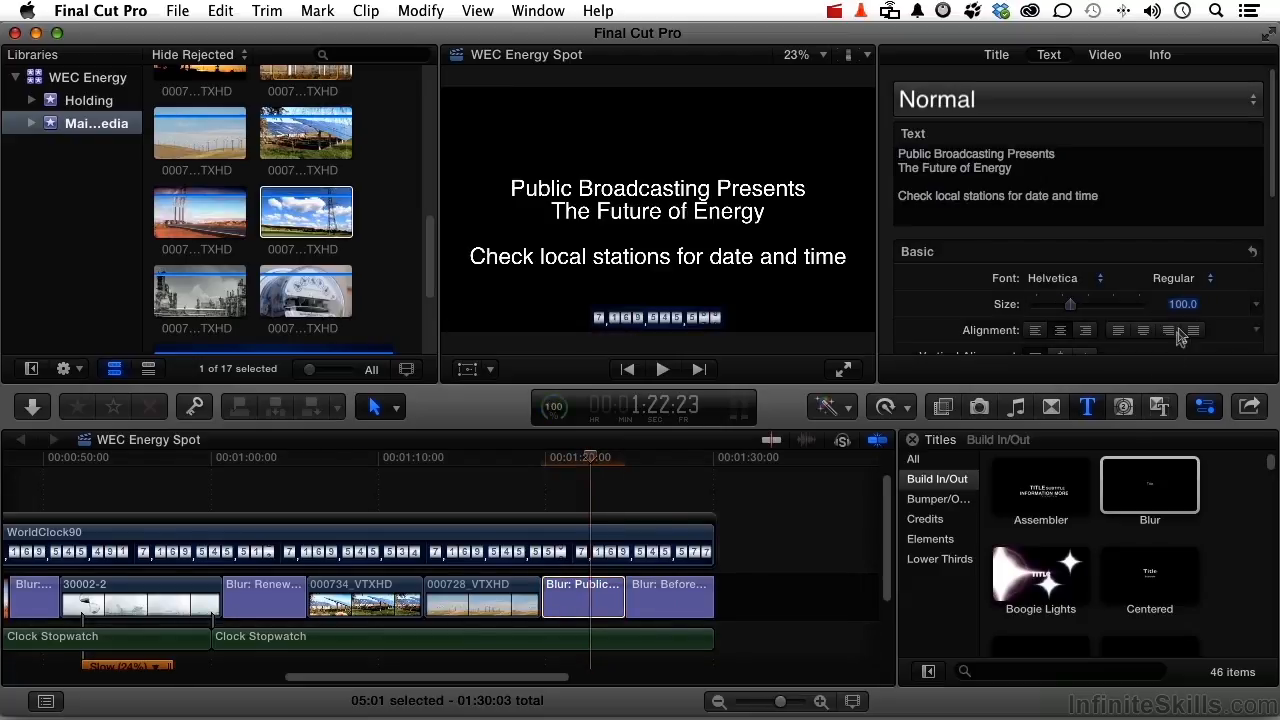
Return to the start of the timeline and place the playhead at 28:25 over the 000740_VTXHD refinery clip
left_click_drag(412, 683, 133, 691)
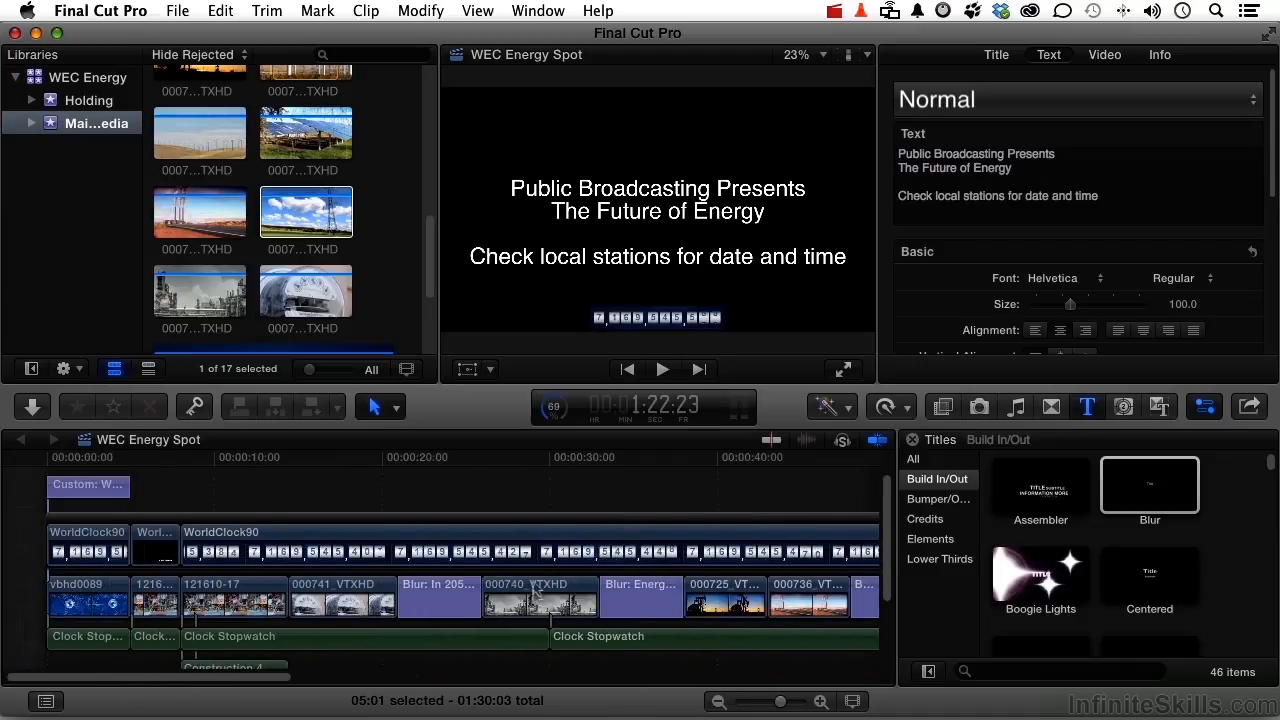
left_click(529, 459)
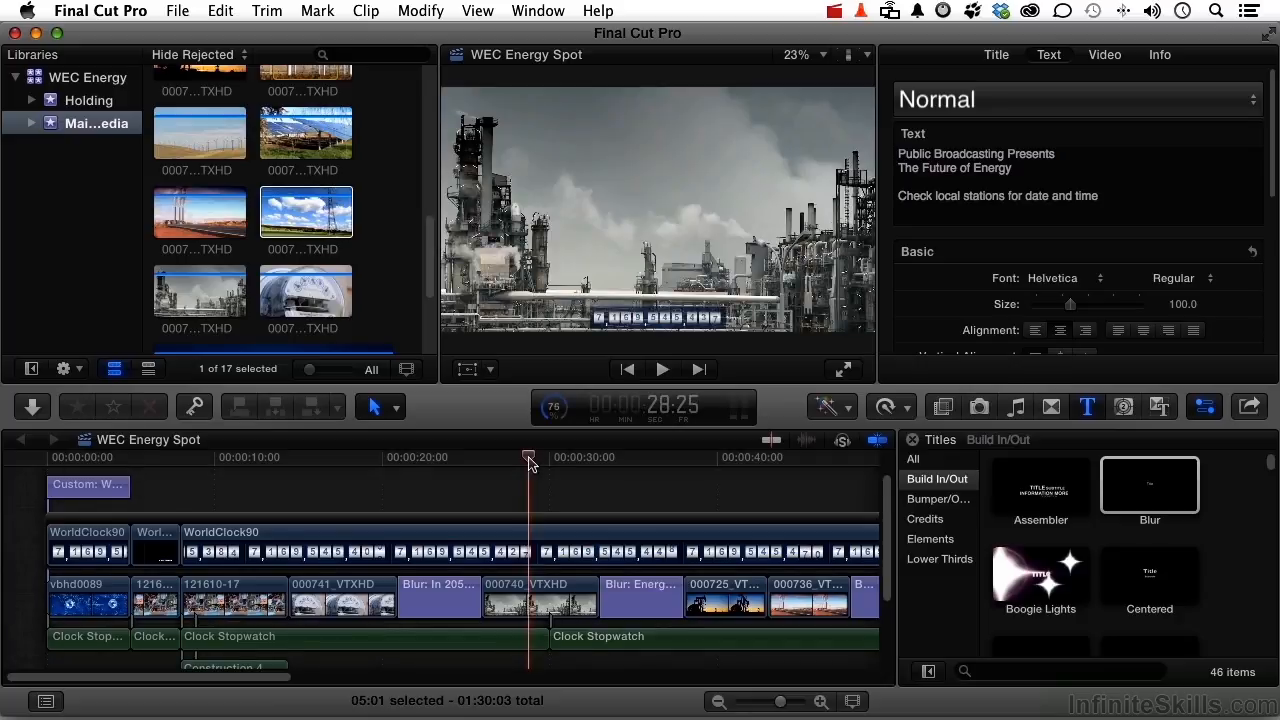
scroll(529, 461, "down", 2)
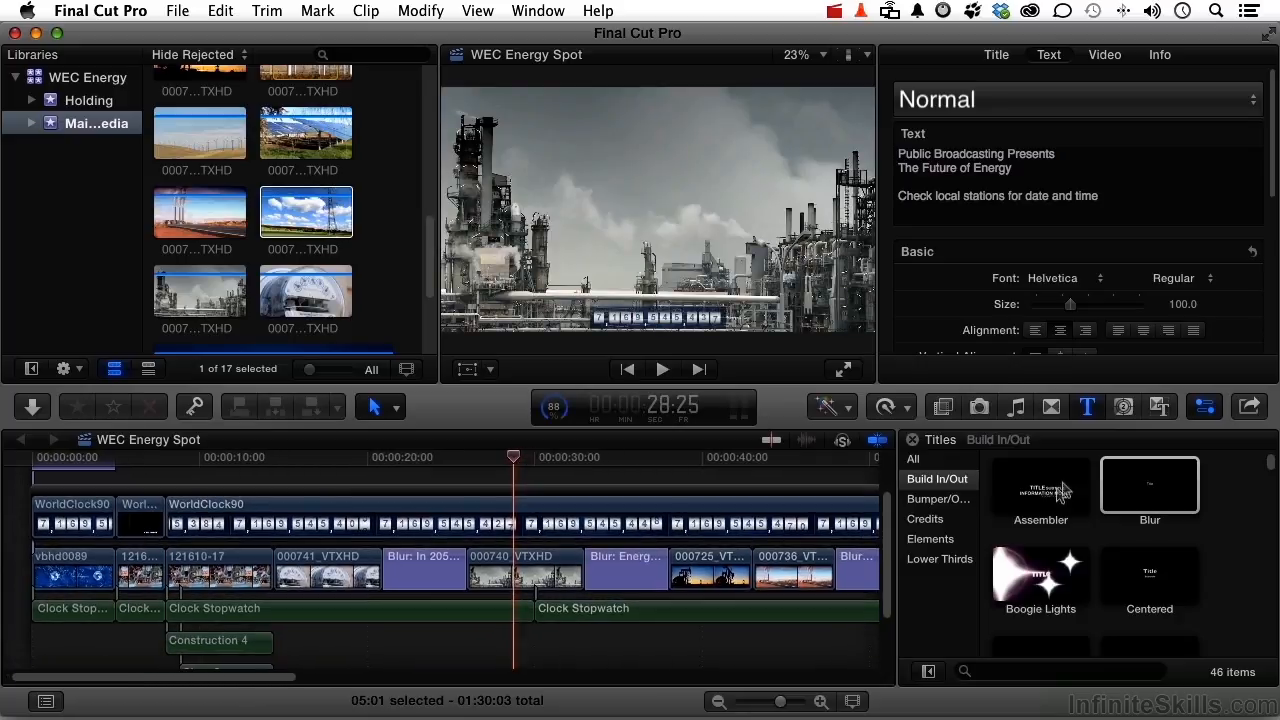
Search the Final Cut Pro Sound Effects for "facto" and select the Factory and Machines sound
left_click(1015, 406)
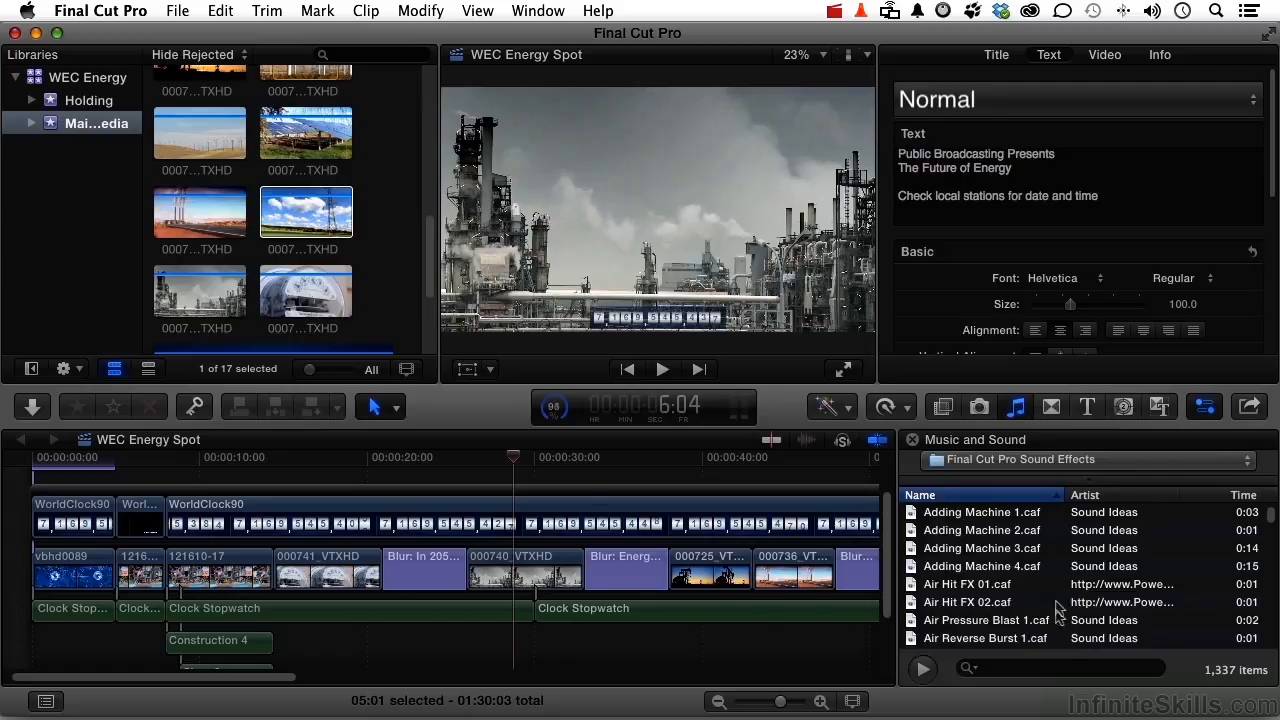
left_click(1048, 668)
type("to")
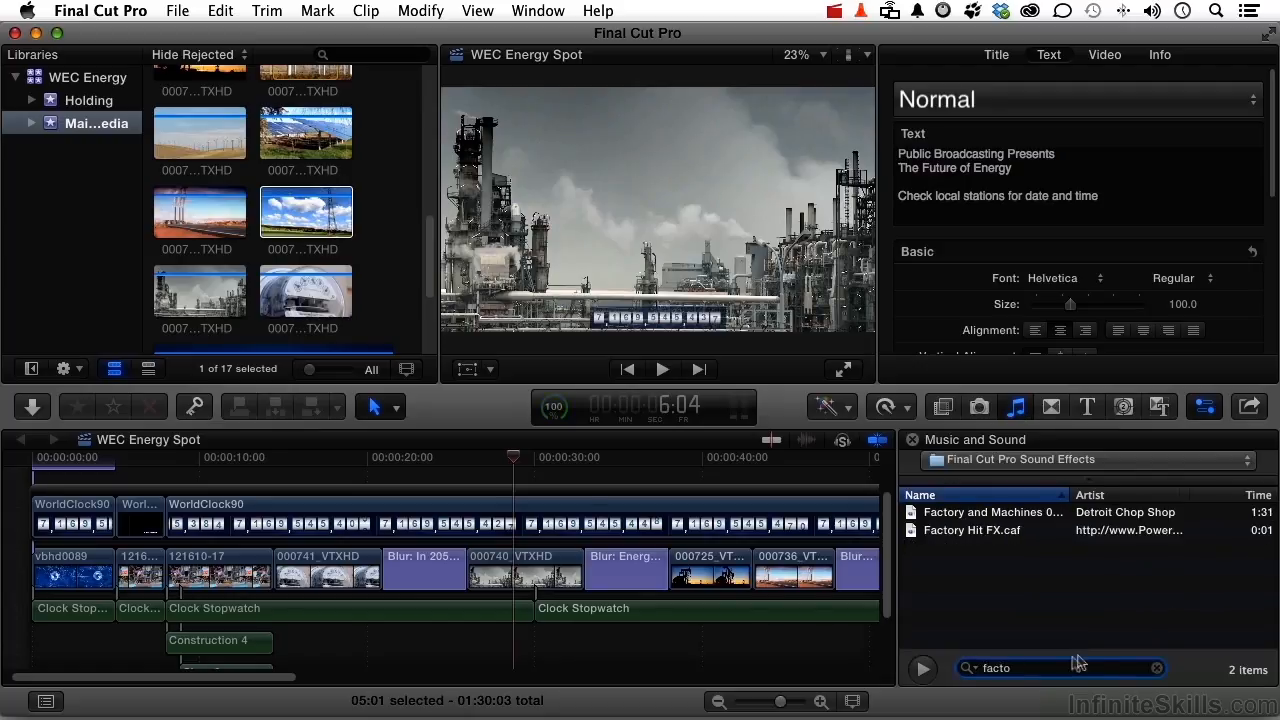
left_click(983, 538)
left_click(983, 514)
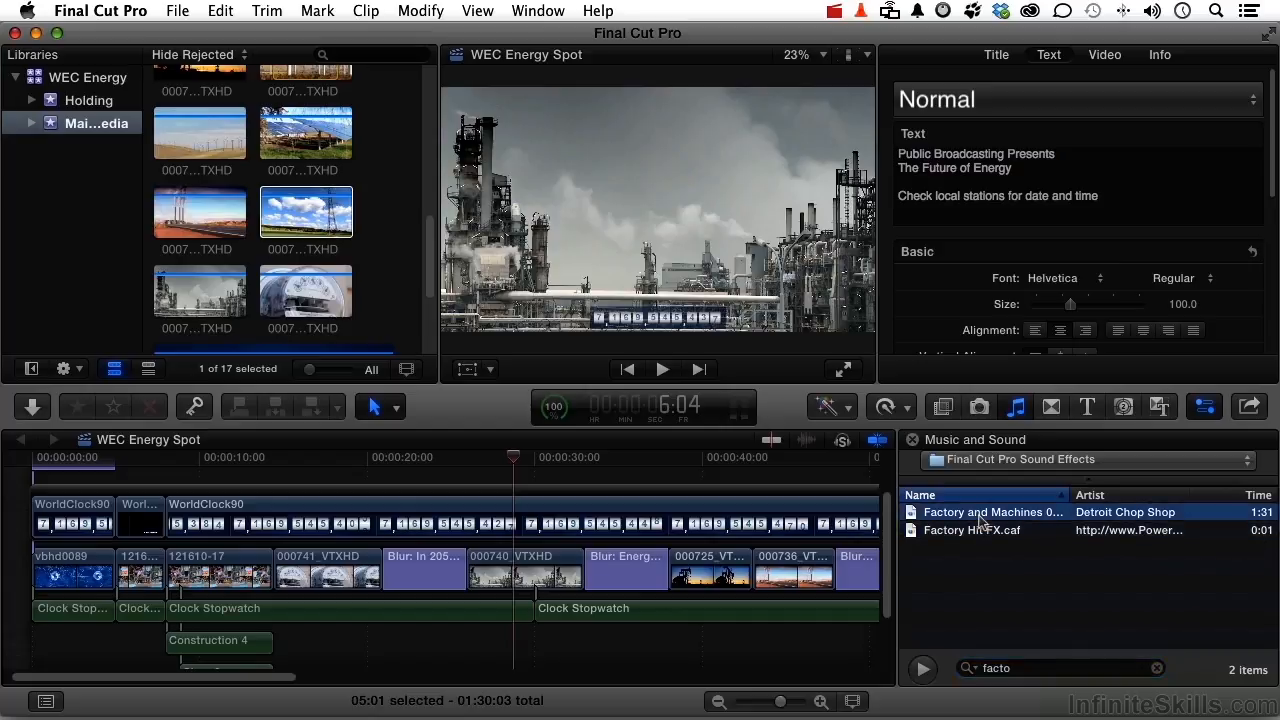
Preview the Factory and Machines sound and connect it beneath the start of the 000740_VTXHD refinery clip
key("space")
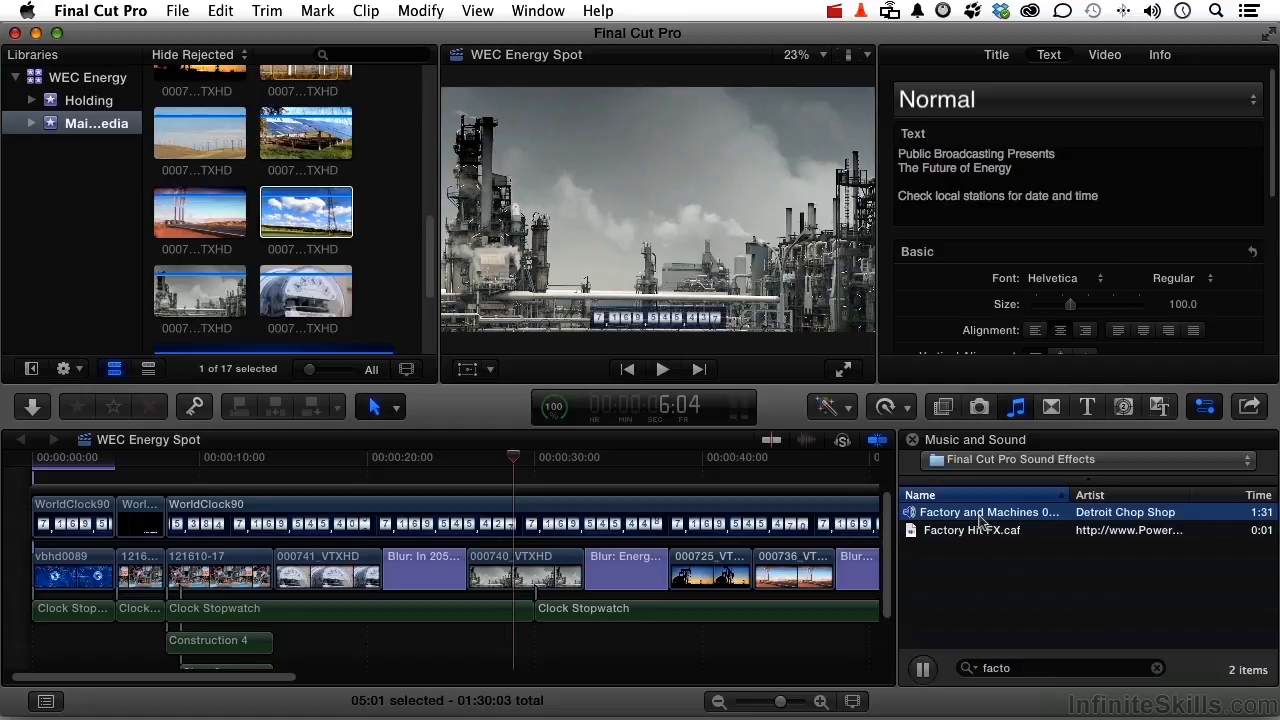
key("space")
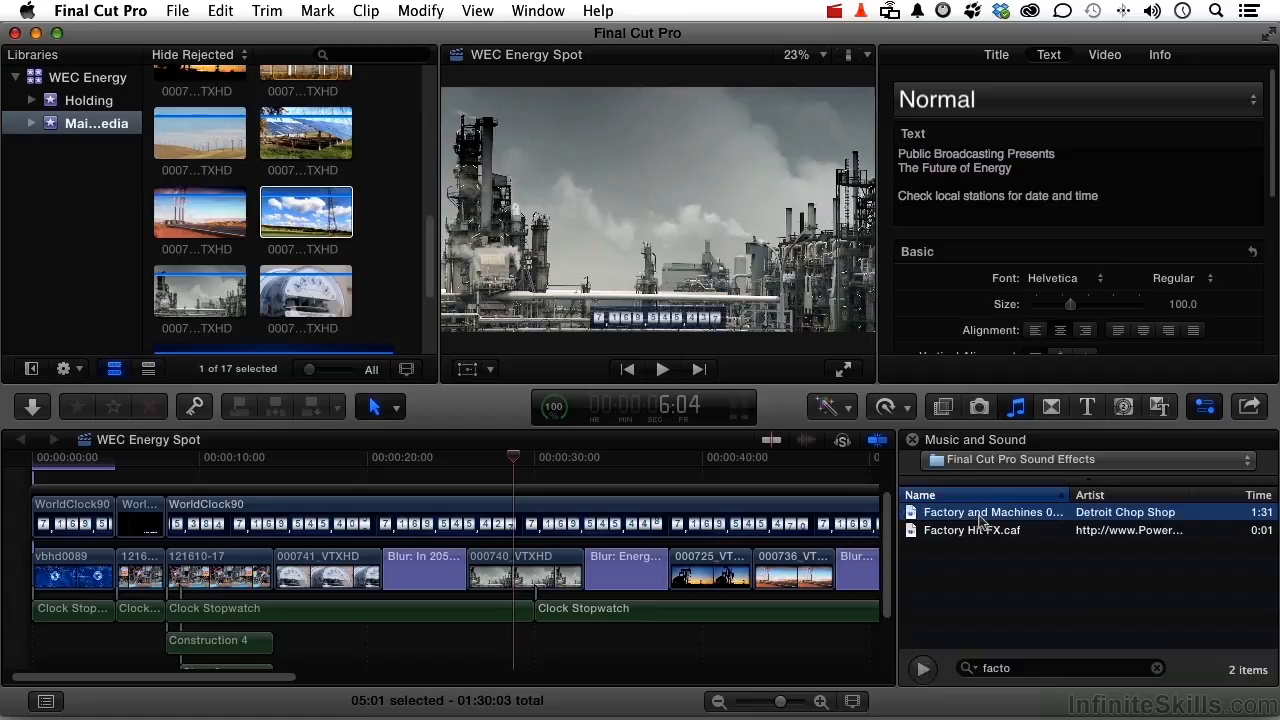
left_click_drag(980, 518, 517, 648)
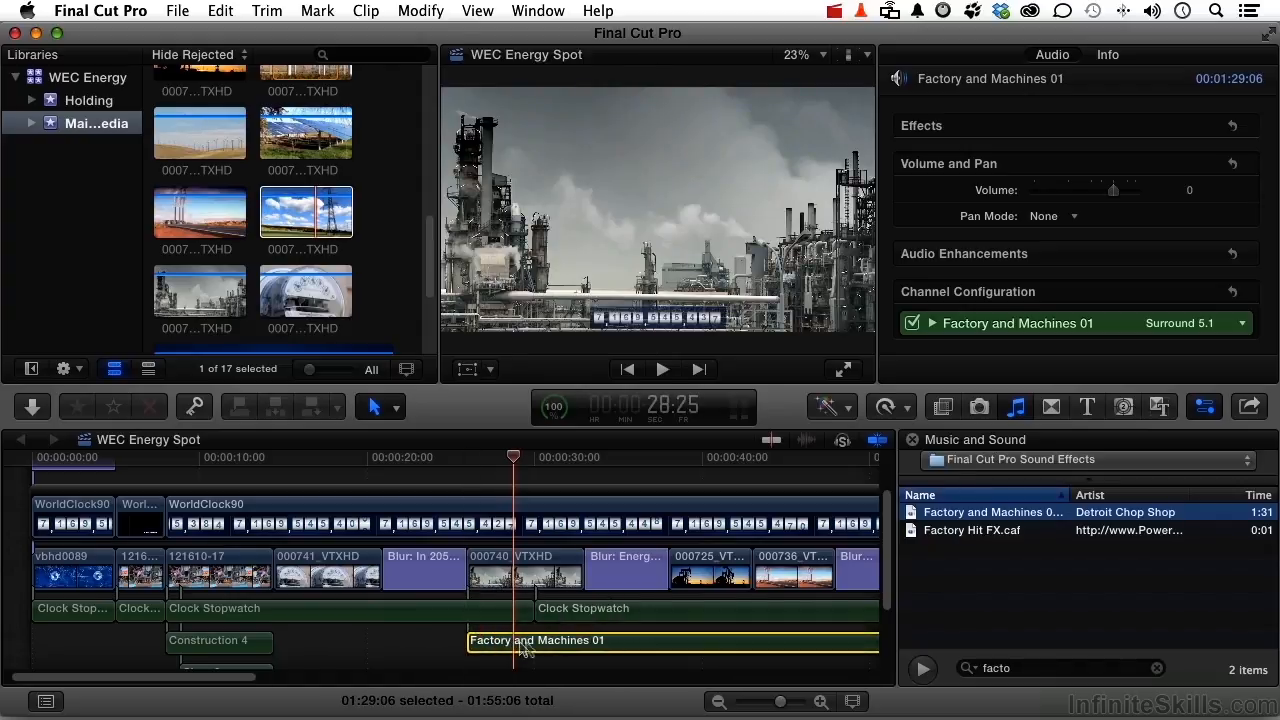
Cut the Factory and Machines sound at the end of the 000740_VTXHD clip and delete the excess portion
key("r")
left_click(588, 641)
key("a")
left_click(628, 642)
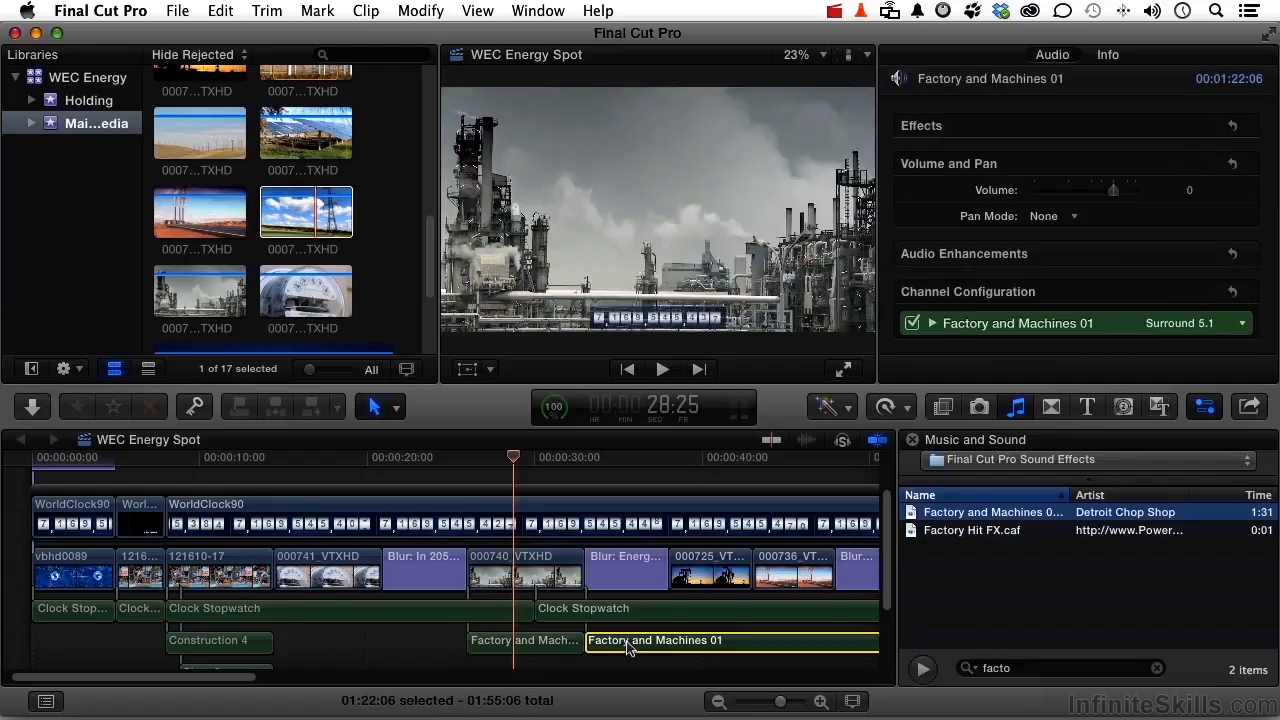
key("Delete")
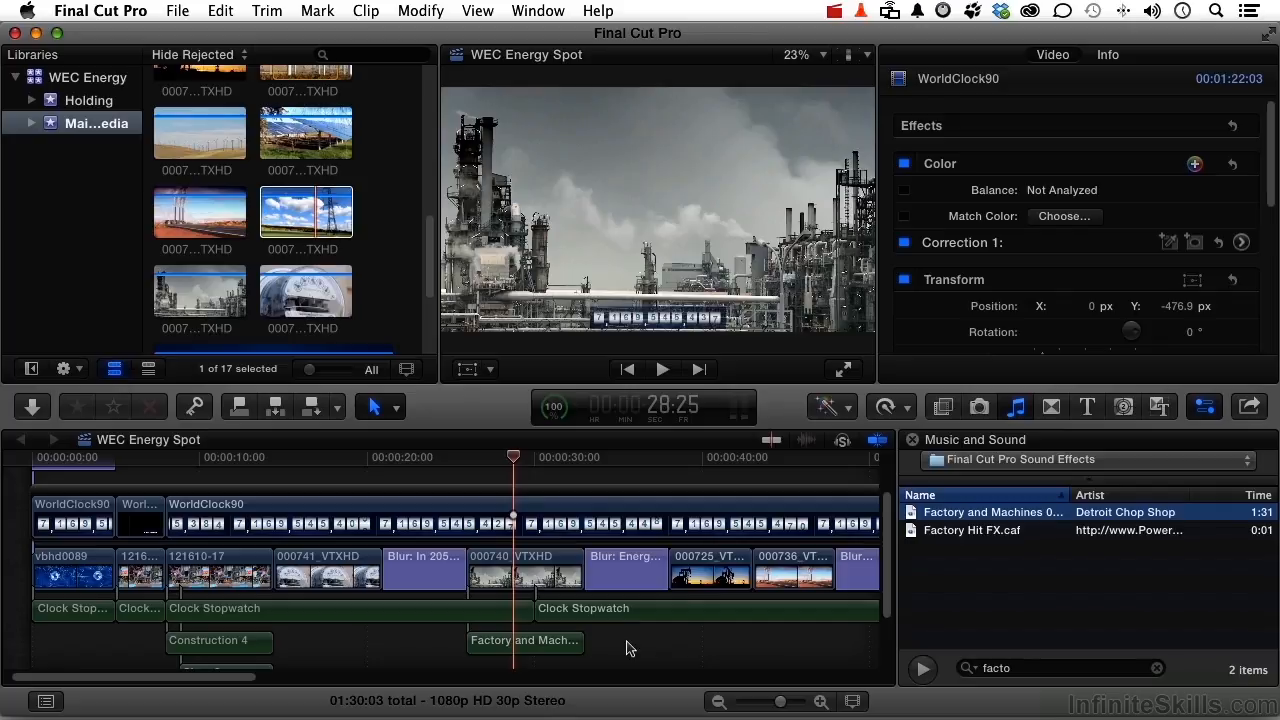
Add a volume keyframe to the final Clock Stopwatch clip at 1:24:24, where the "Before it's too late..." title starts
scroll(628, 649, "right", 10)
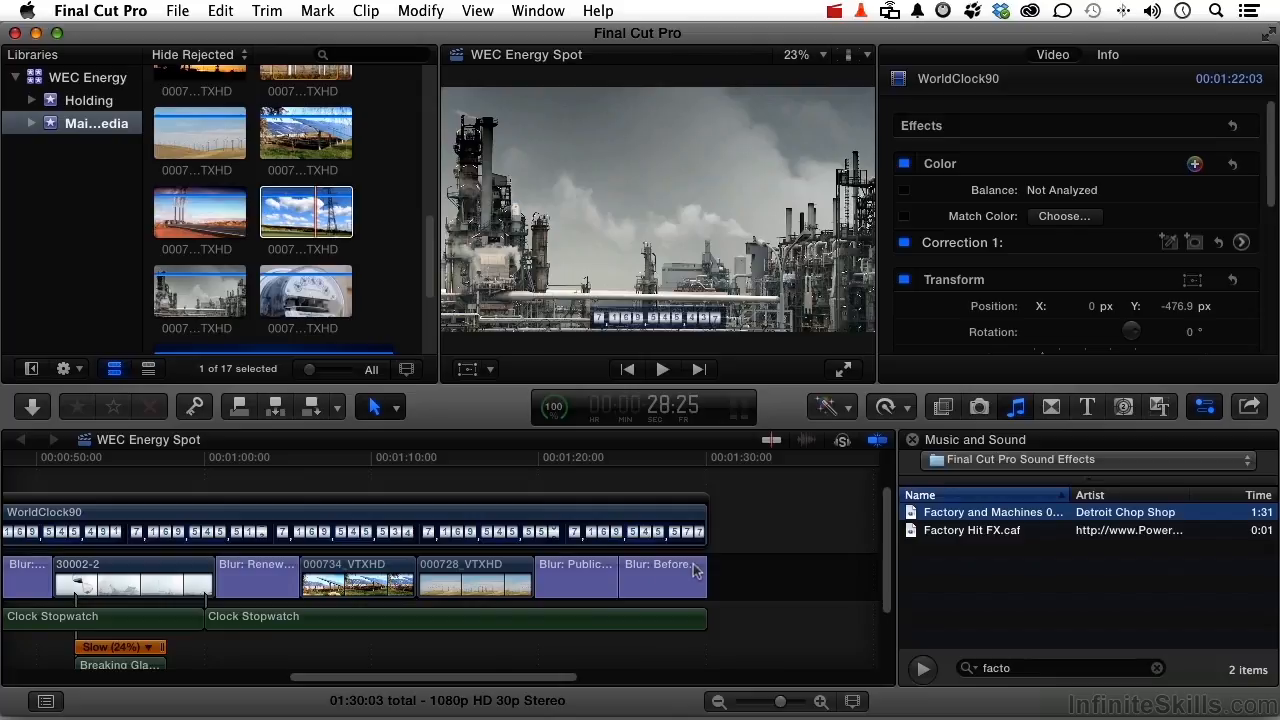
left_click(654, 620)
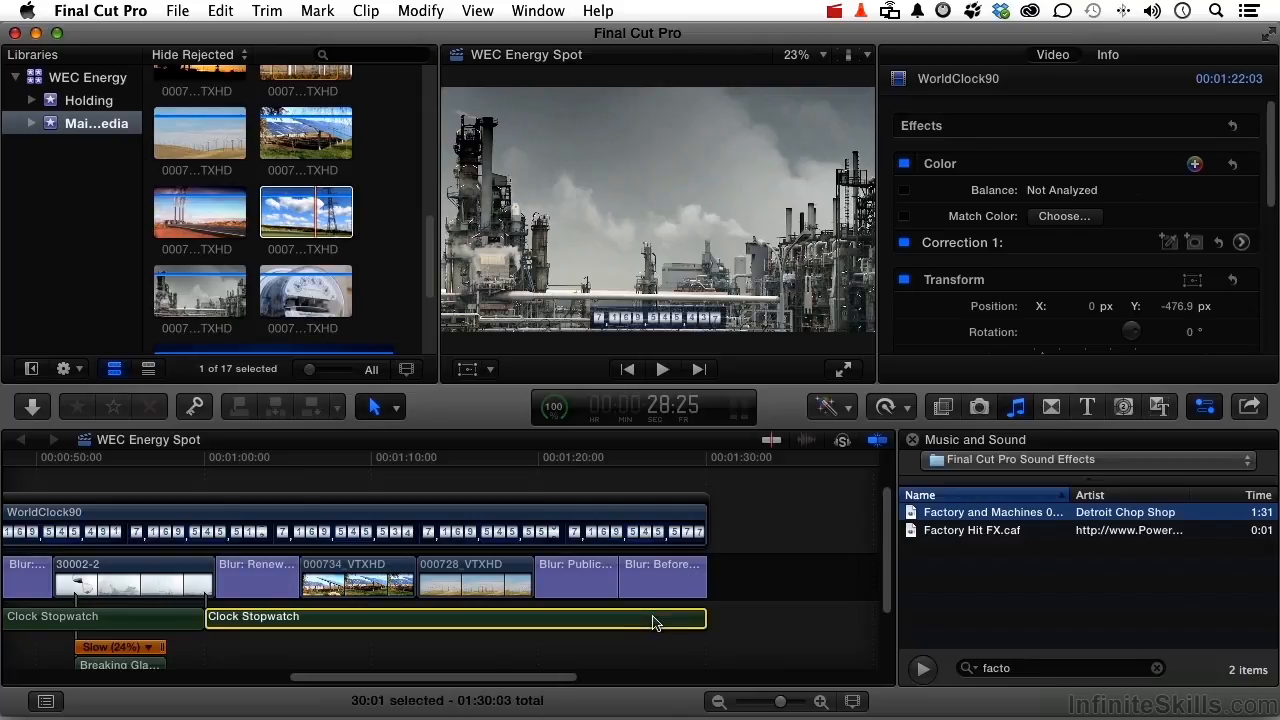
left_click(570, 462)
left_click_drag(570, 466, 617, 468)
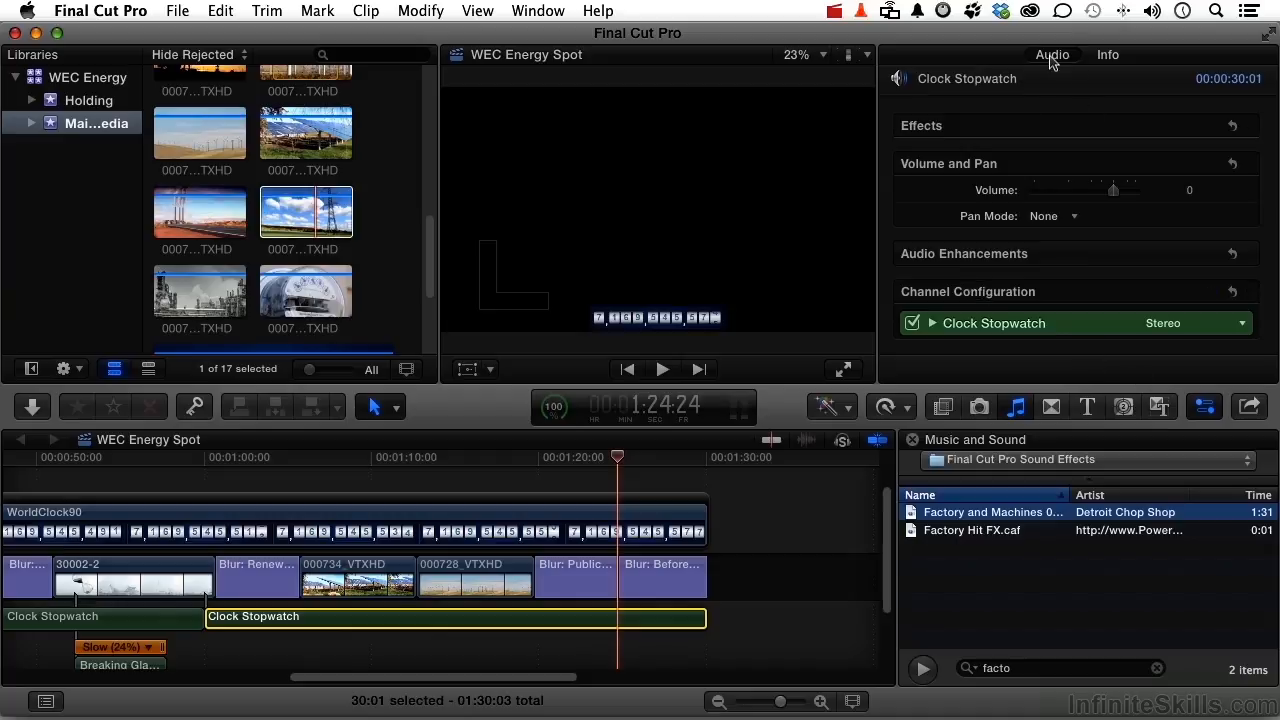
left_click(1110, 57)
left_click(1064, 61)
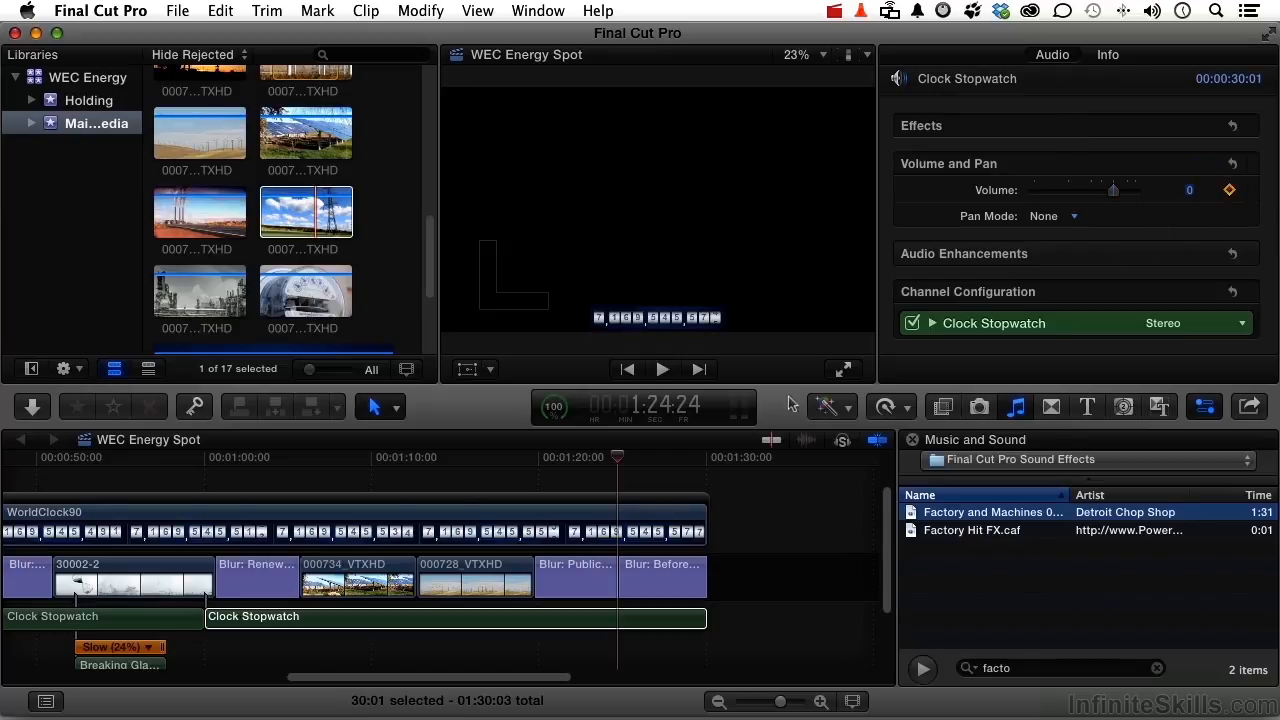
Fade out the final Clock Stopwatch clip with a second volume keyframe at 1:30:03 set to -∞
left_click(620, 462)
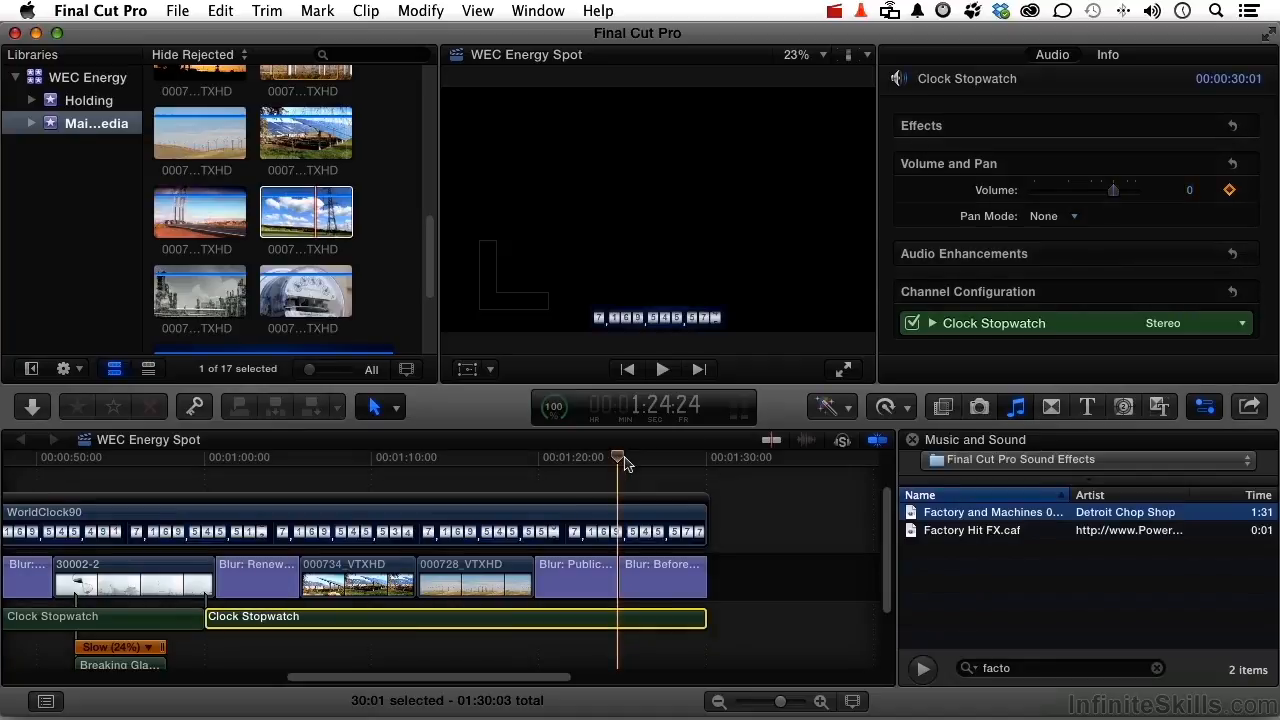
left_click_drag(623, 462, 705, 462)
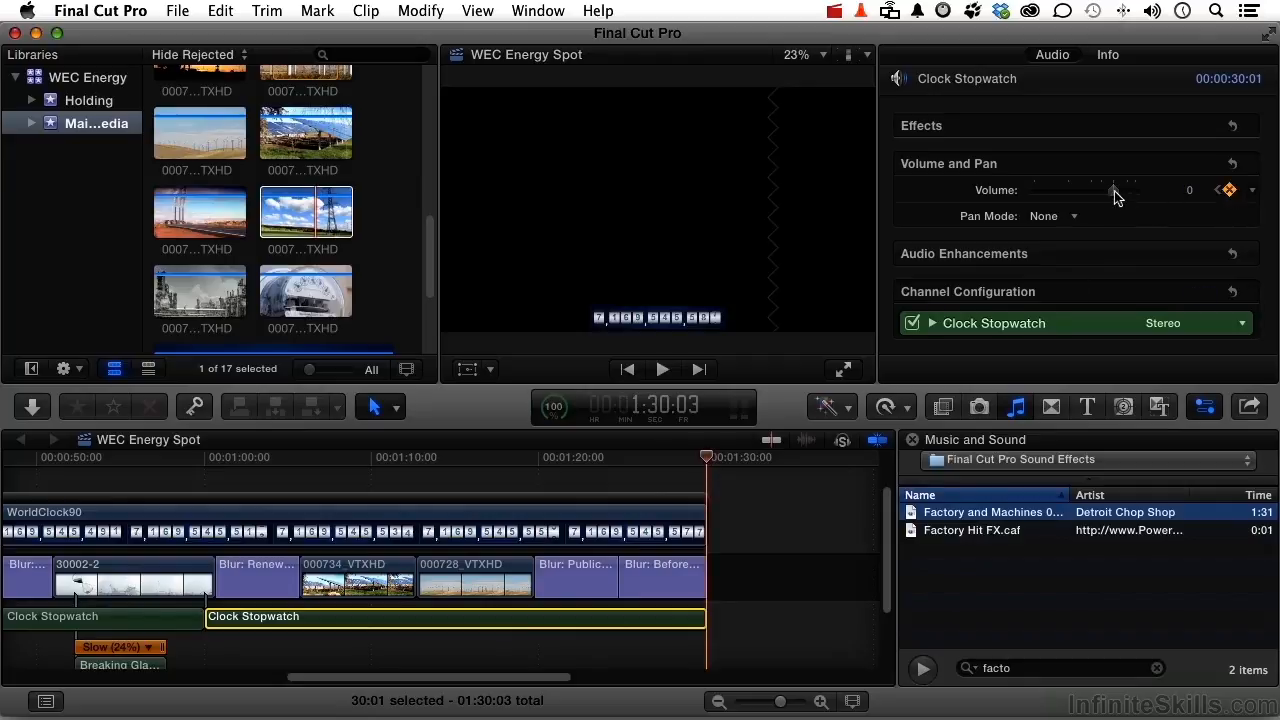
left_click_drag(1115, 196, 1016, 203)
left_click(1015, 197)
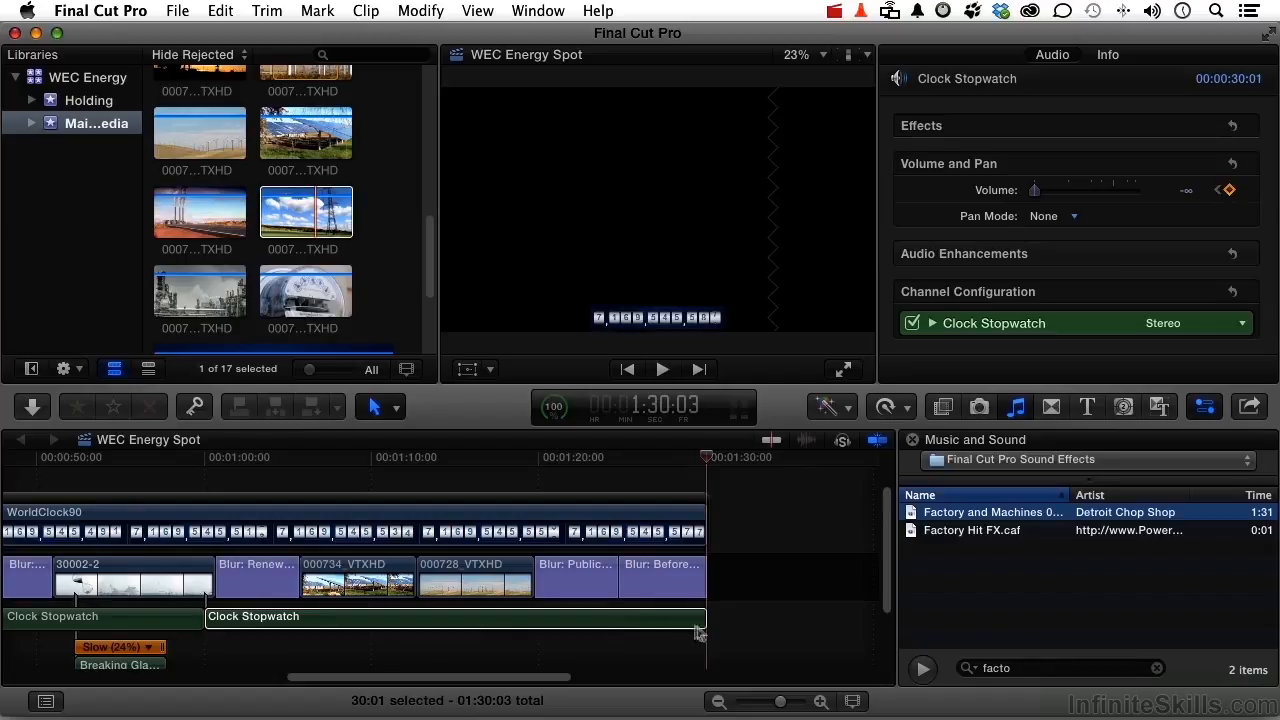
Play back the end of the timeline from just before the closing title to check the stopwatch fade-out
left_click(592, 450)
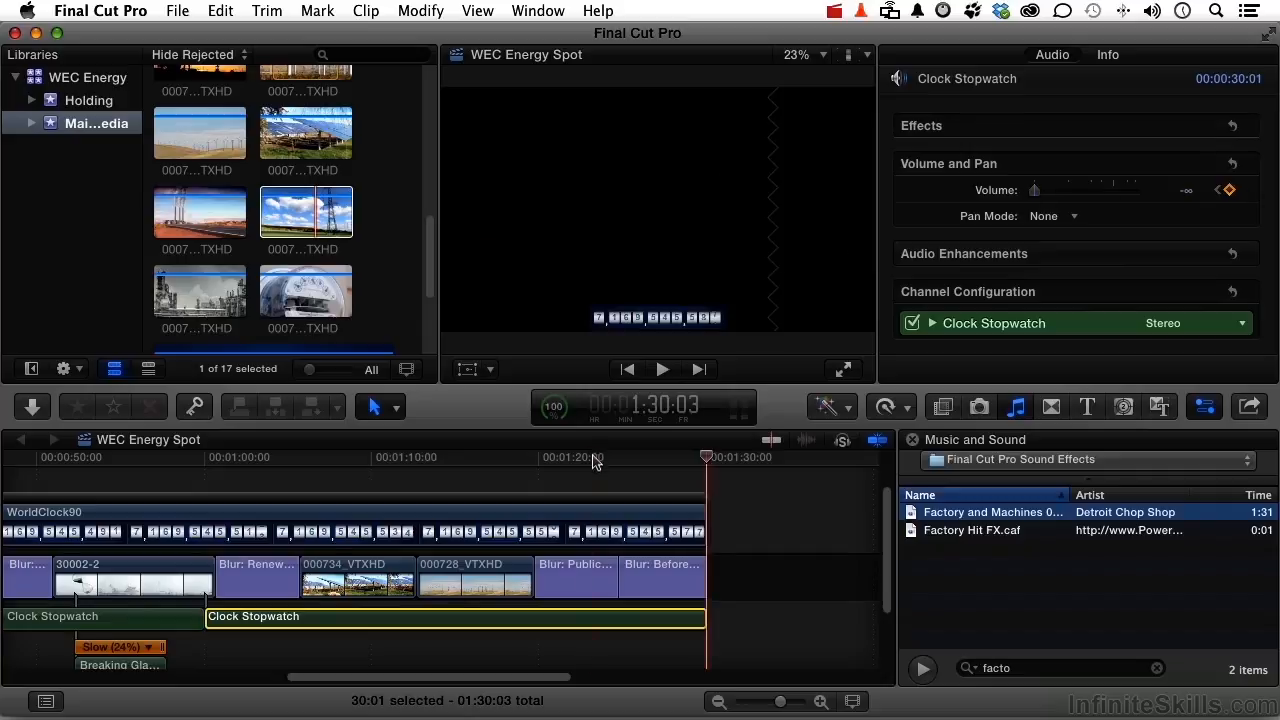
left_click(593, 457)
key("space")
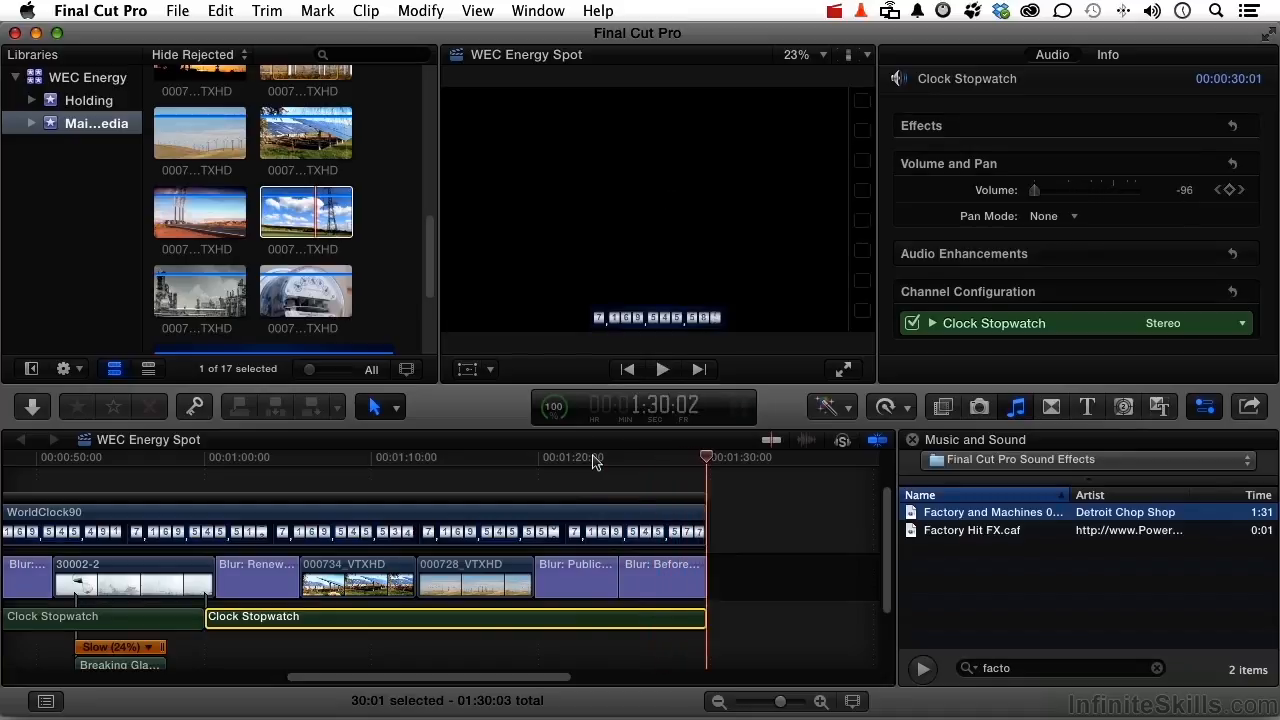
left_click(580, 486)
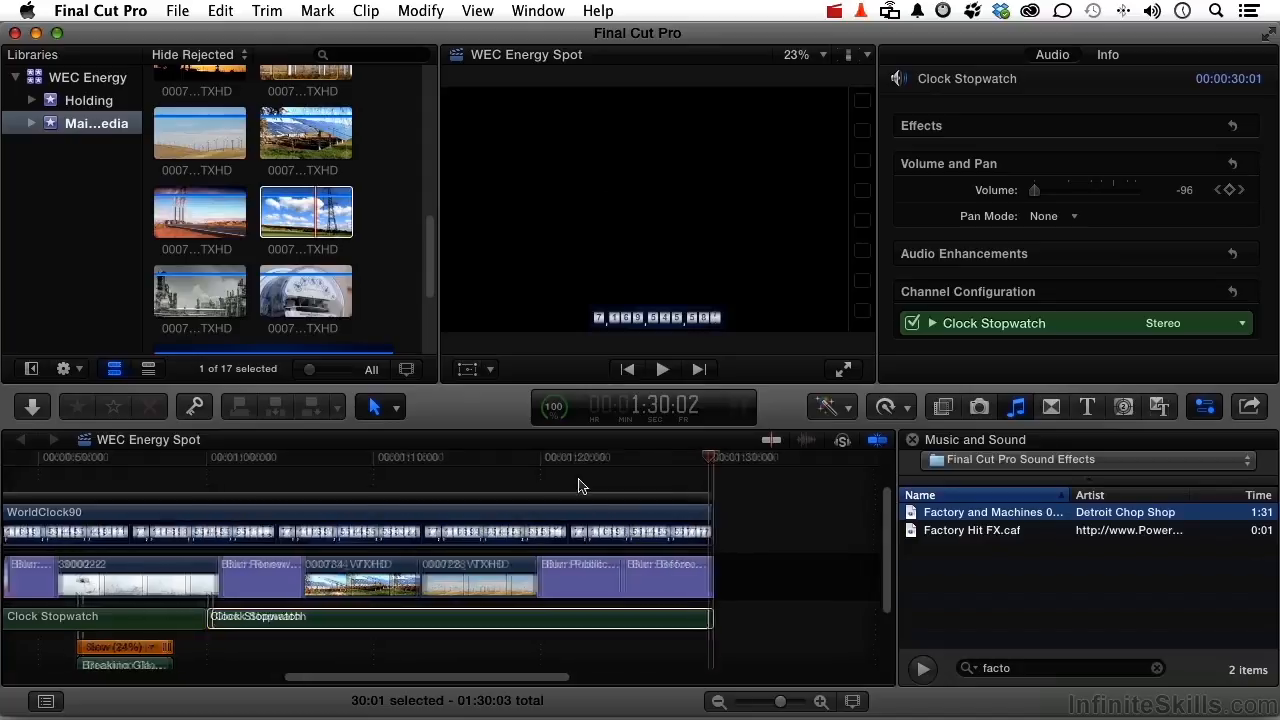
Return to the start of the timeline and play the whole WEC Energy Spot in full screen
scroll(580, 486, "left", 15)
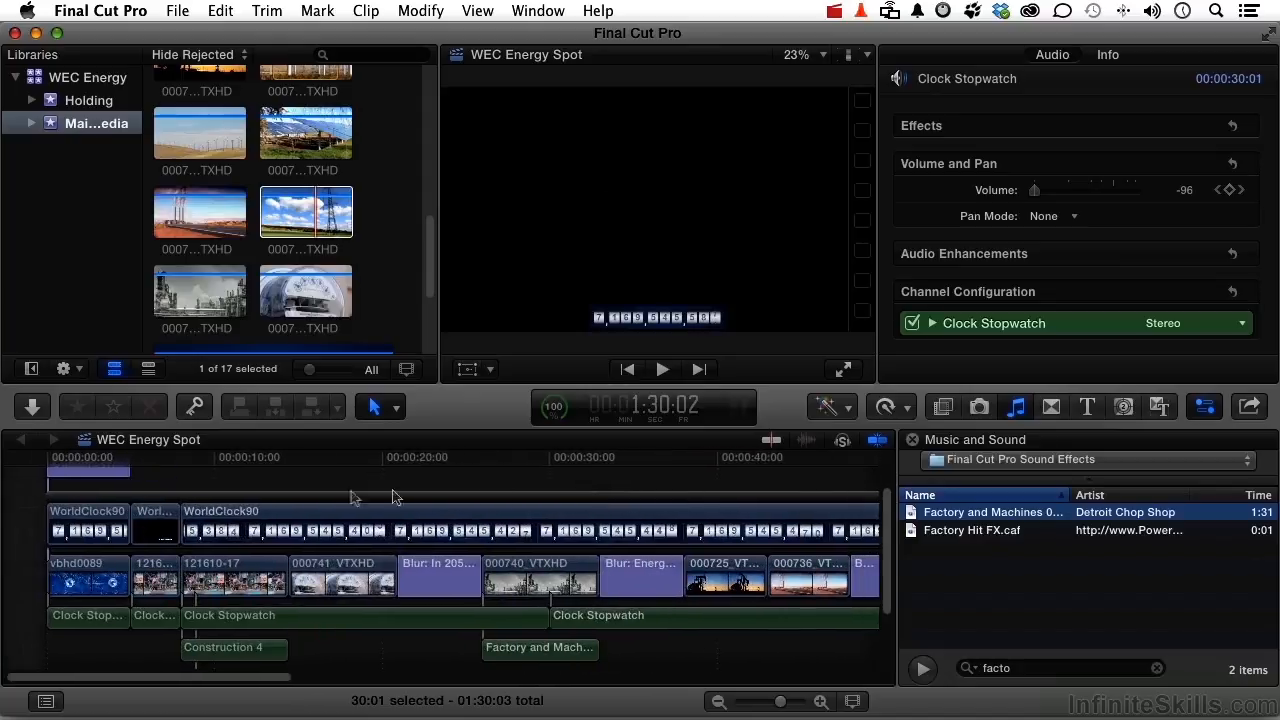
key("Home")
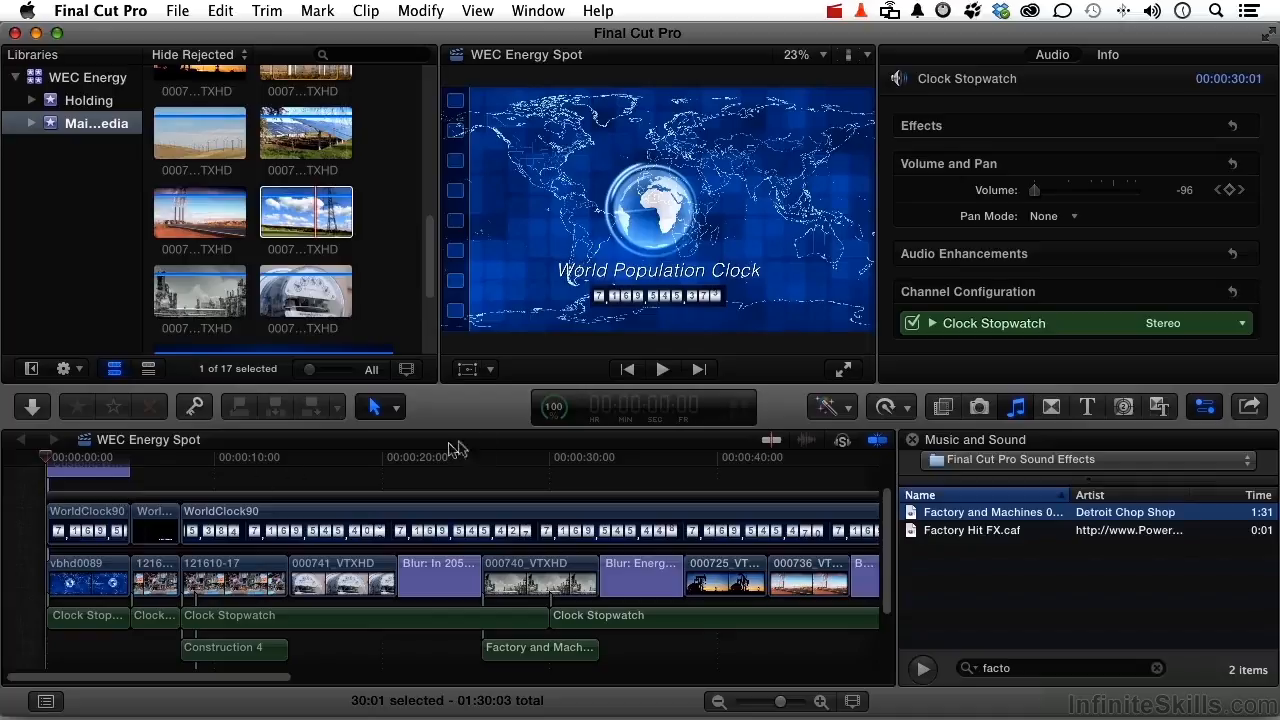
left_click(842, 370)
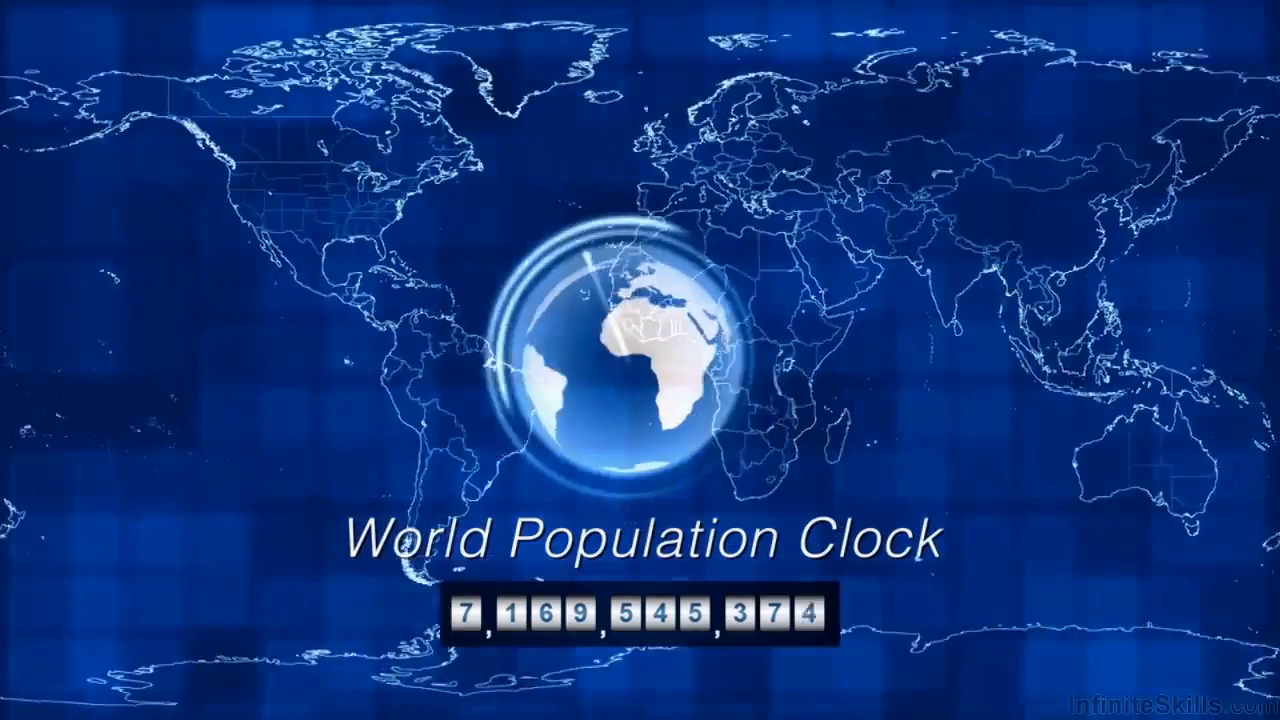